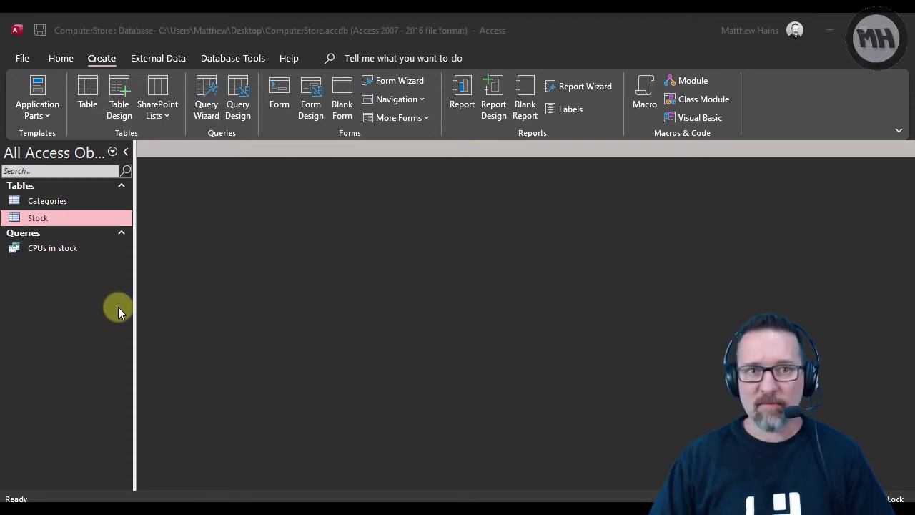
# Open the Stock table to inspect its data, then close it
pyautogui.click(107, 60)
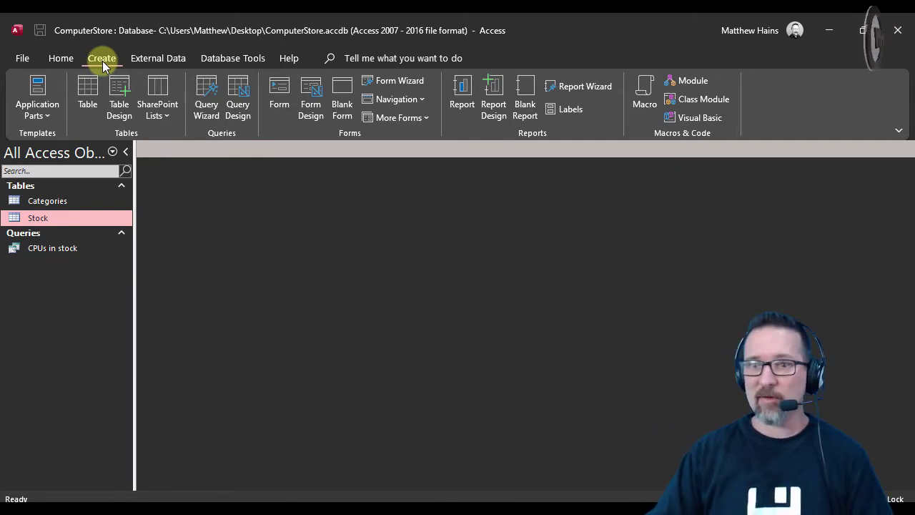
pyautogui.doubleClick(61, 218)
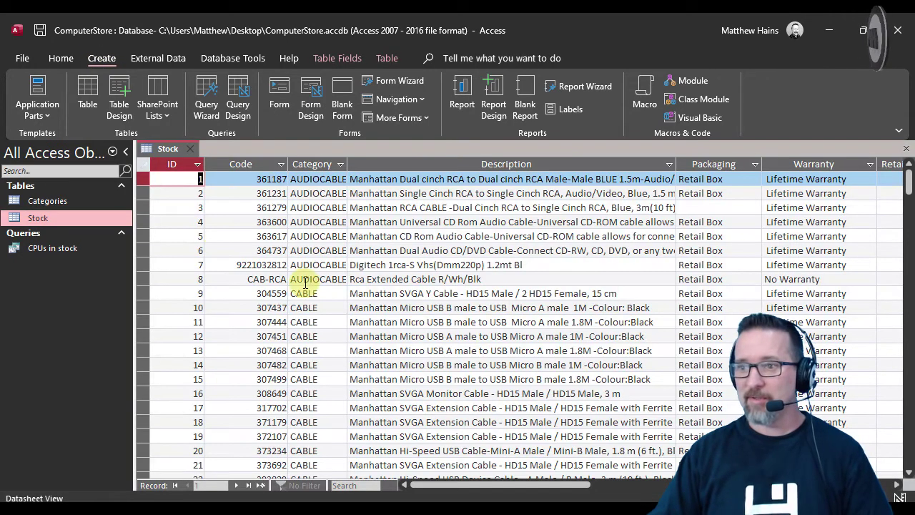
pyautogui.moveTo(452, 488)
pyautogui.mouseDown()
pyautogui.moveTo(594, 493)
pyautogui.moveTo(460, 491)
pyautogui.mouseUp()
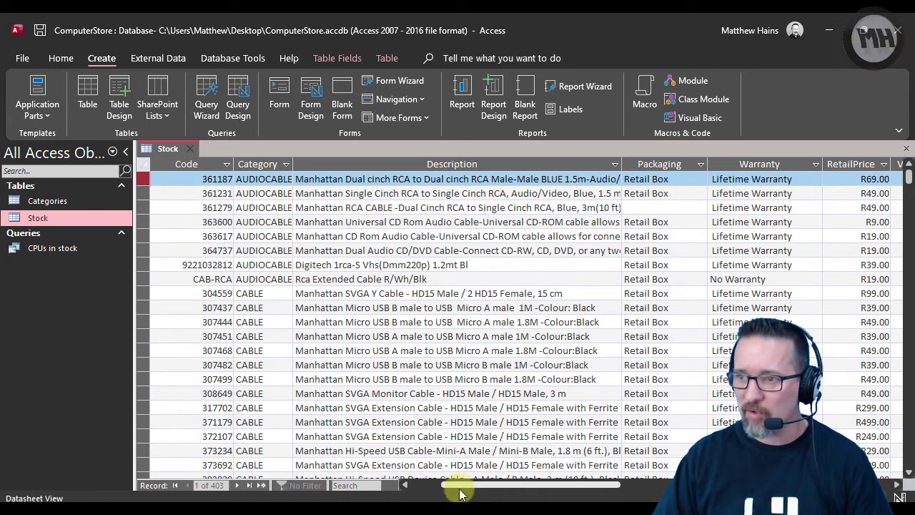
pyautogui.moveTo(479, 491); pyautogui.dragTo(559, 490)
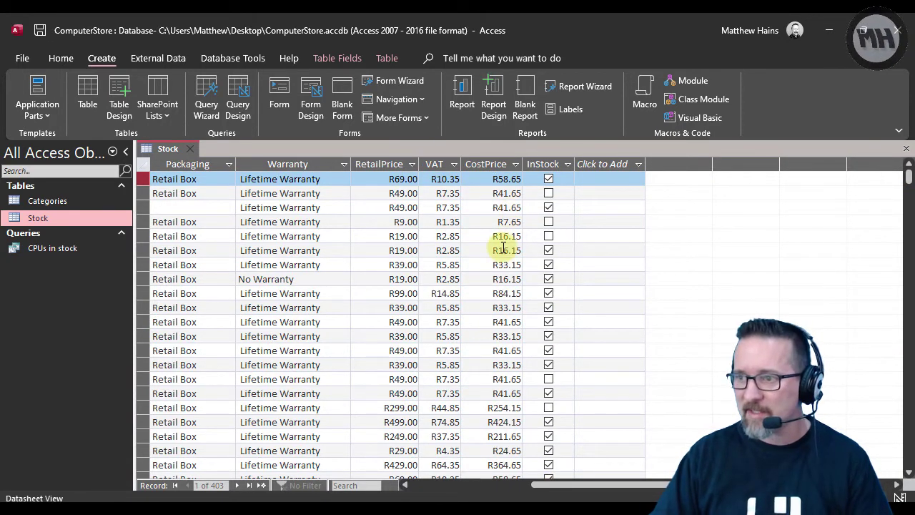
pyautogui.moveTo(561, 485); pyautogui.dragTo(457, 491)
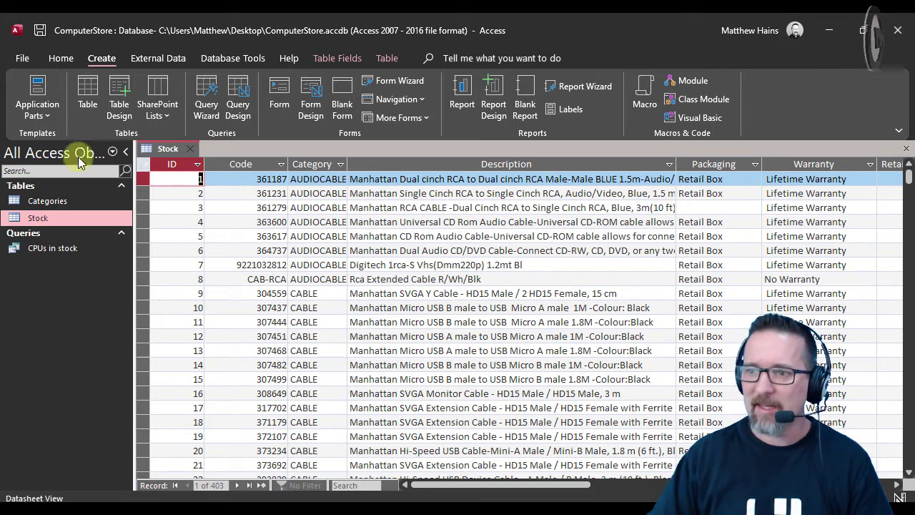
pyautogui.middleClick(156, 150)
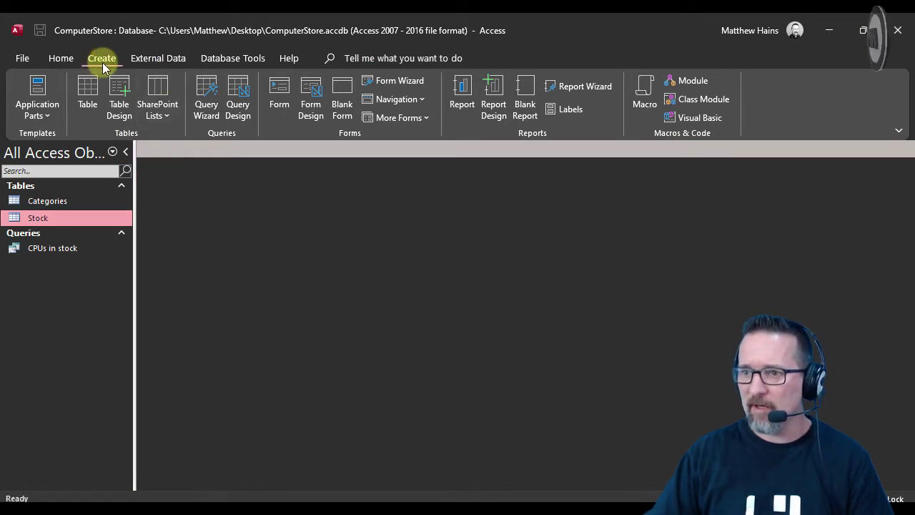
# Start the Report Wizard on Table: Stock, adding Category, RetailPrice, CostPrice and InStock
pyautogui.click(585, 86)
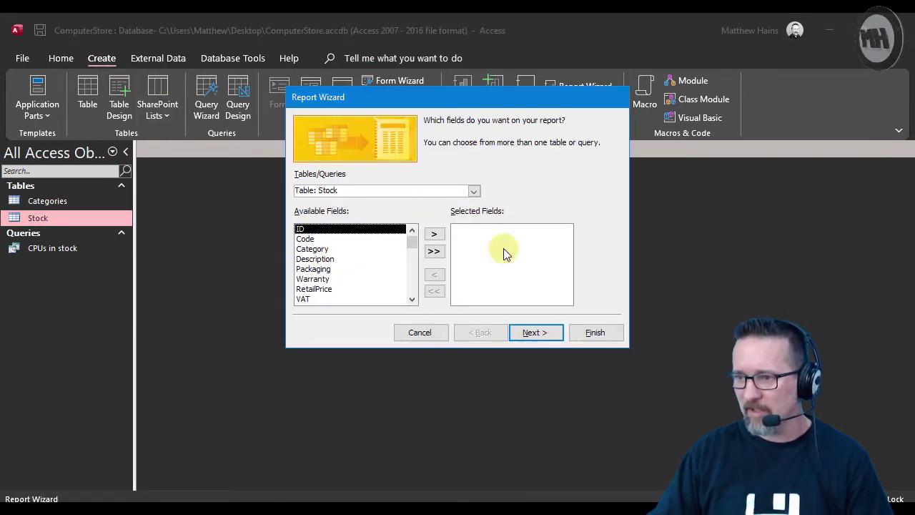
pyautogui.click(473, 191)
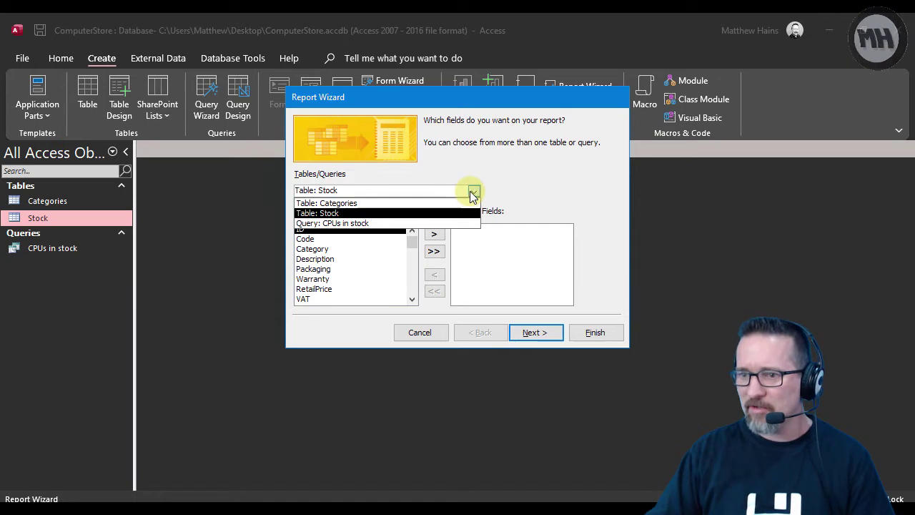
pyautogui.click(315, 209)
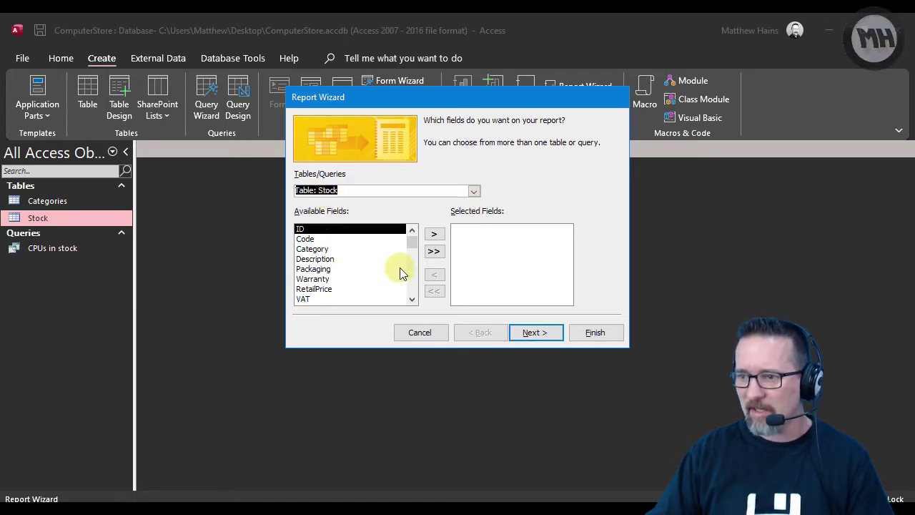
pyautogui.doubleClick(325, 250)
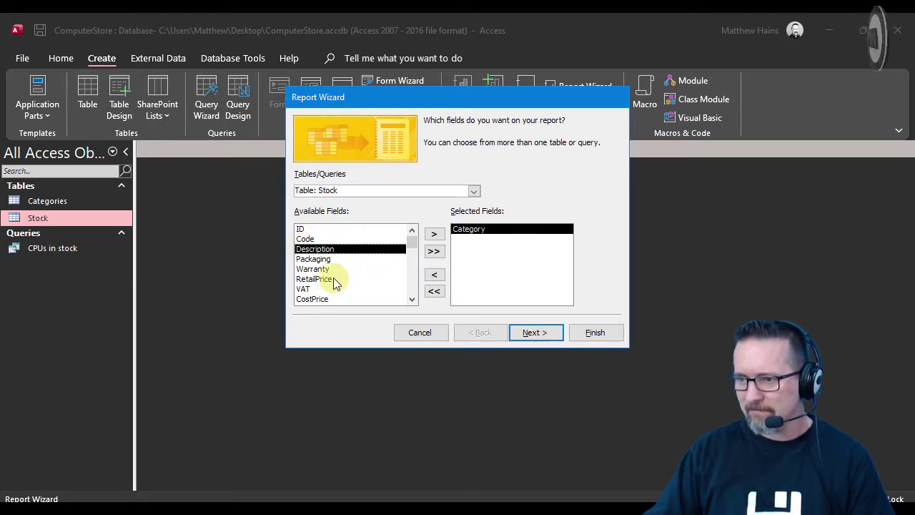
pyautogui.doubleClick(333, 279)
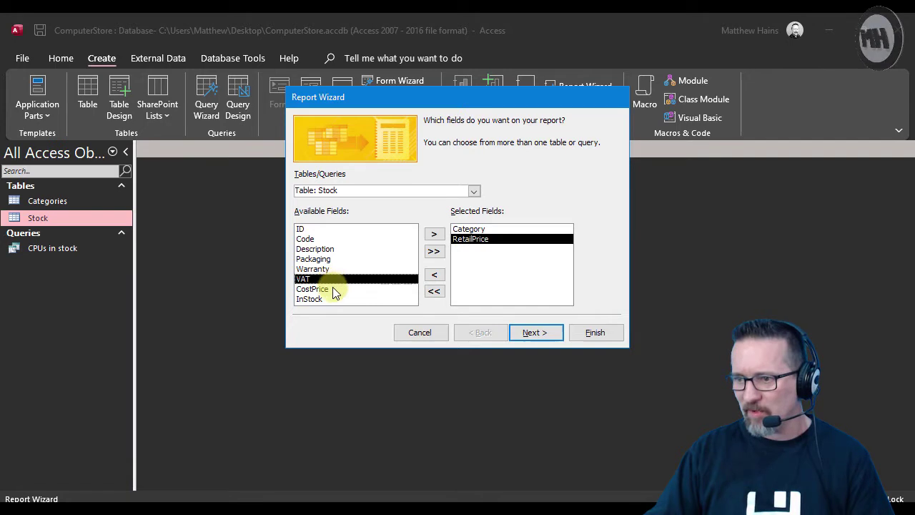
pyautogui.doubleClick(332, 289)
pyautogui.doubleClick(332, 286)
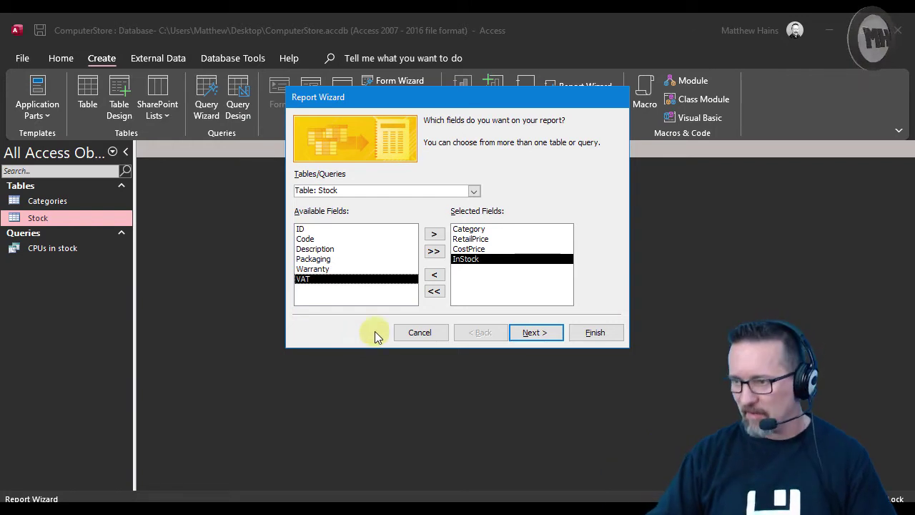
# Accept grouping by Category and default options, title the report 'Stock', and finish
pyautogui.click(547, 332)
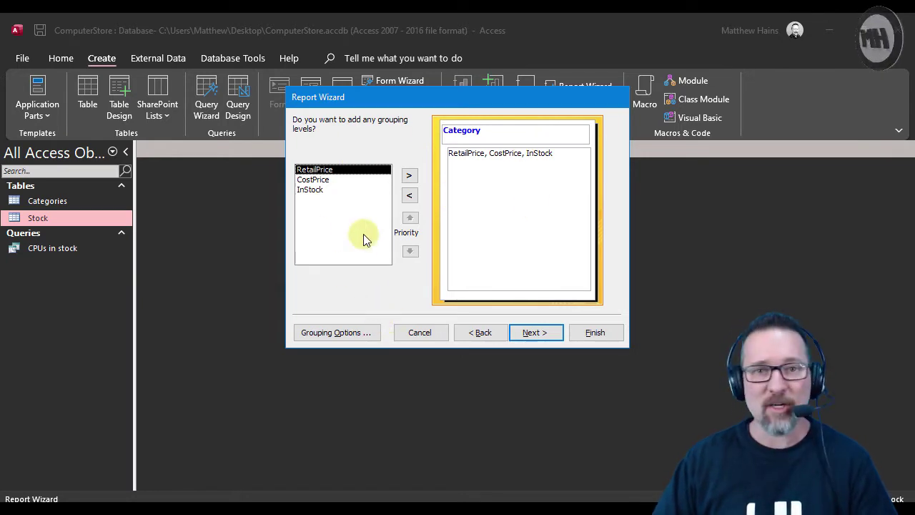
pyautogui.click(544, 334)
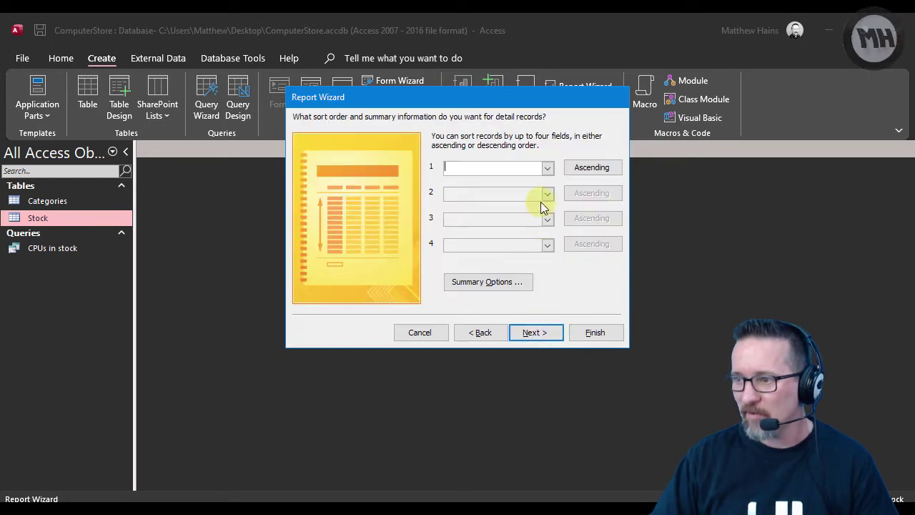
pyautogui.click(546, 334)
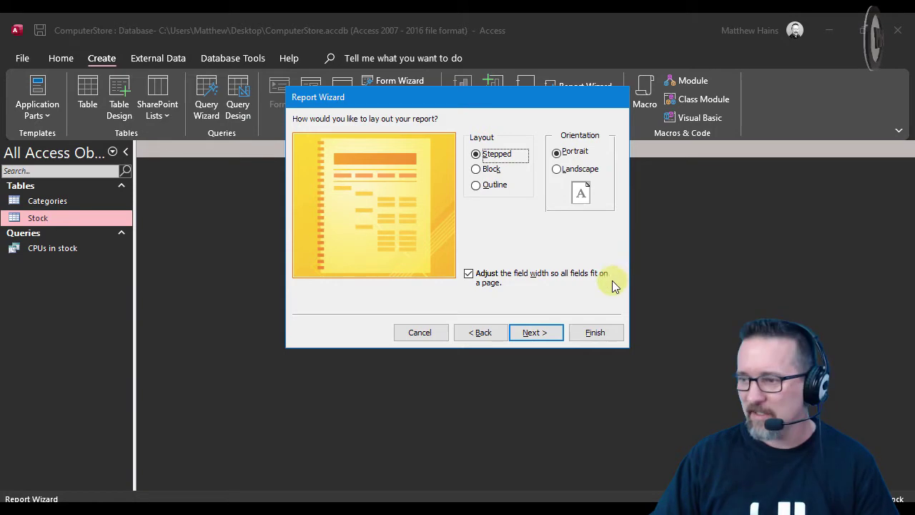
pyautogui.click(545, 334)
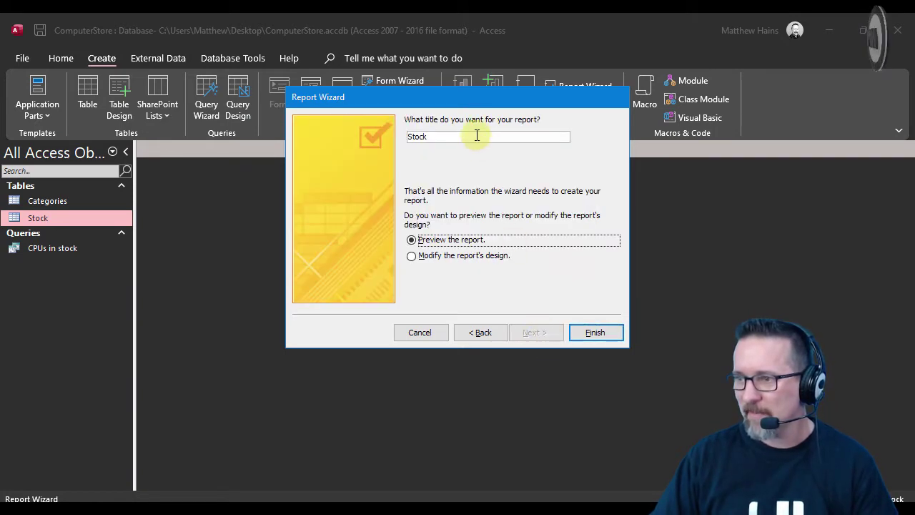
pyautogui.click(422, 138)
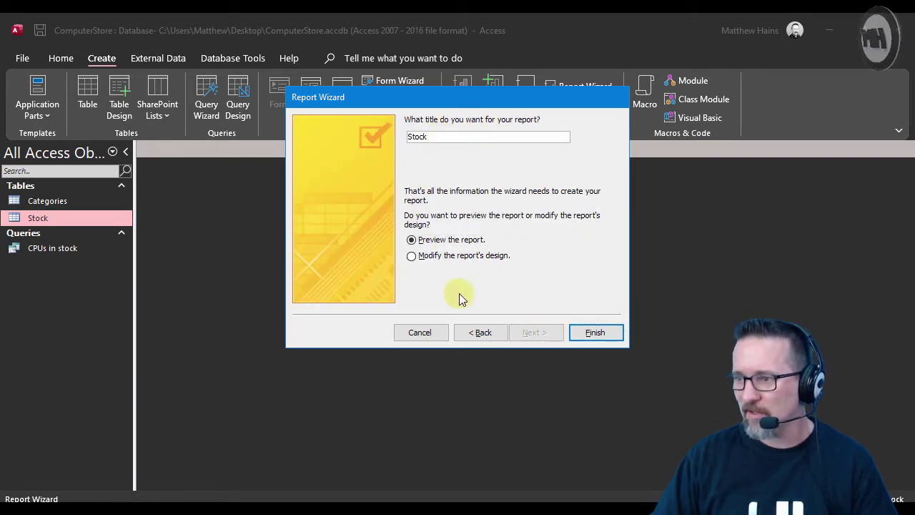
pyautogui.click(597, 333)
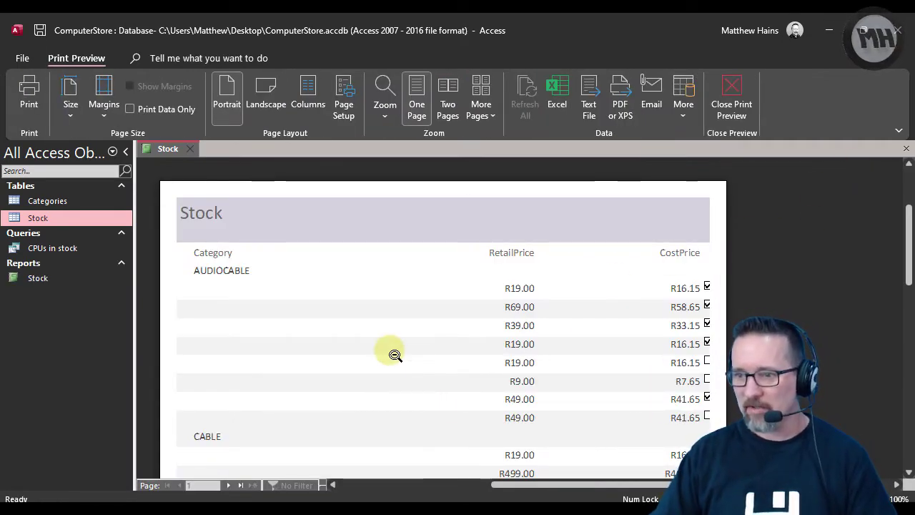
# Review the Stock report preview, then close it to reach Design View
pyautogui.scroll(-1, 394, 355)
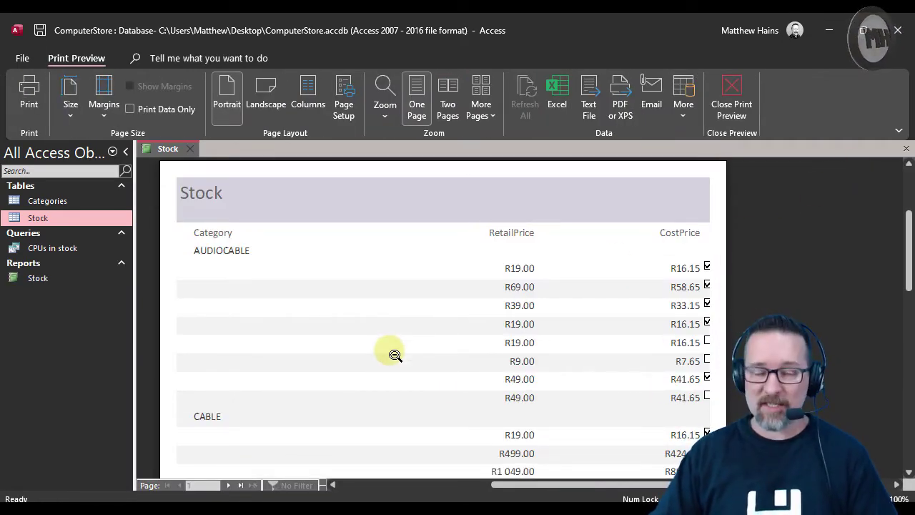
pyautogui.scroll(-7, 394, 355)
pyautogui.scroll(-12, 394, 356)
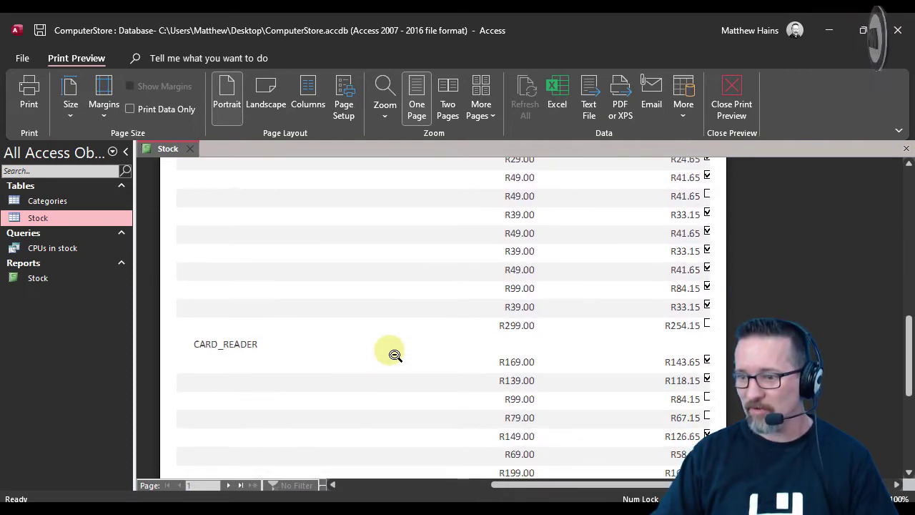
pyautogui.scroll(-7, 394, 352)
pyautogui.scroll(20, 403, 340)
pyautogui.scroll(4, 404, 342)
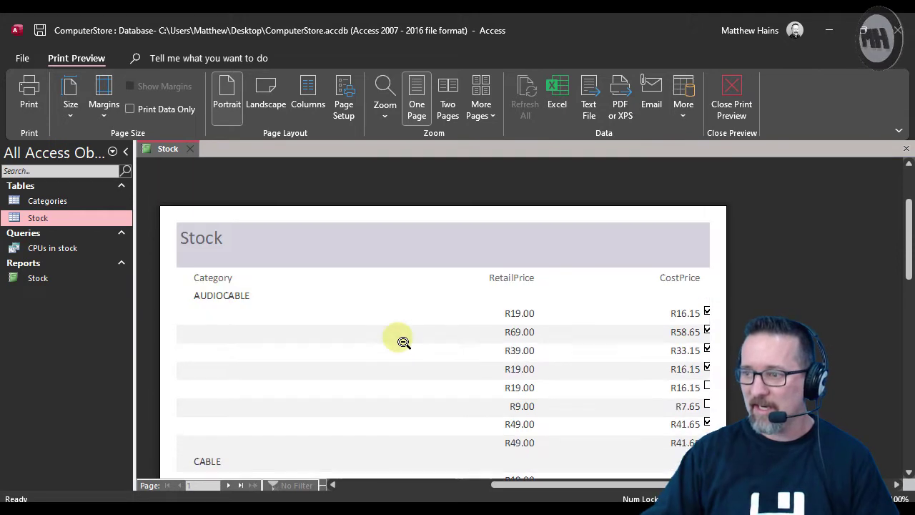
pyautogui.scroll(-7, 404, 286)
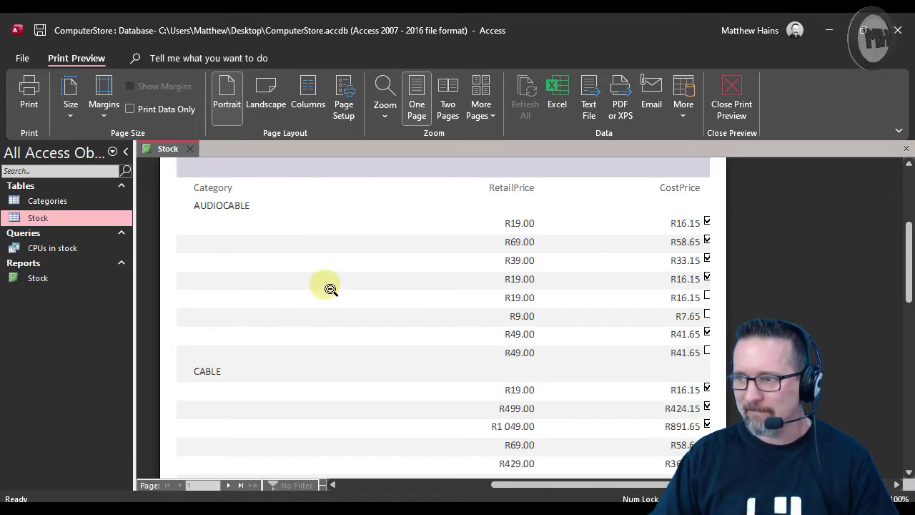
pyautogui.click(731, 96)
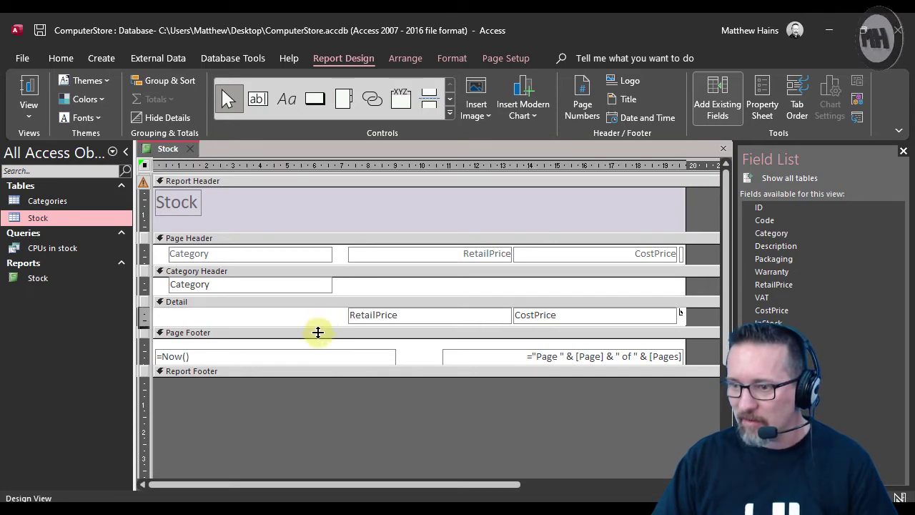
# Enlarge the Detail section and add the Description field to it from the Field List
pyautogui.moveTo(319, 328); pyautogui.dragTo(318, 348)
pyautogui.click(292, 327)
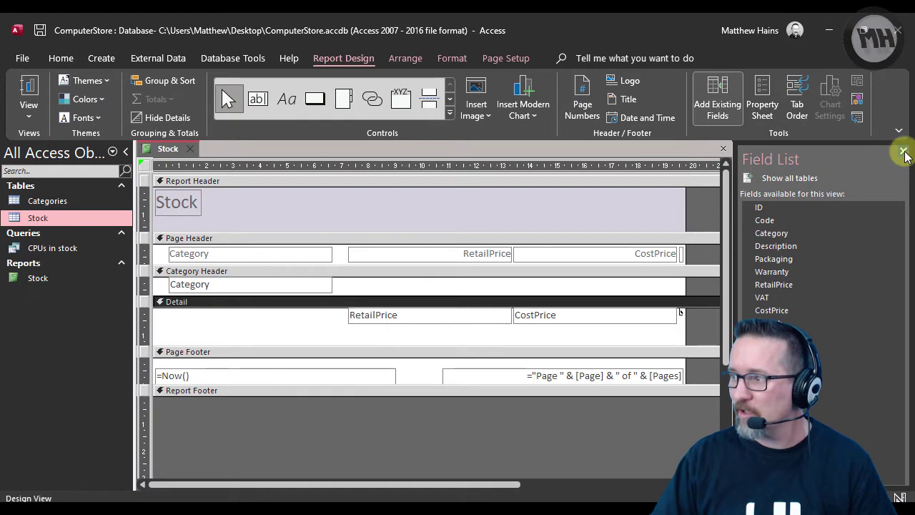
pyautogui.click(903, 153)
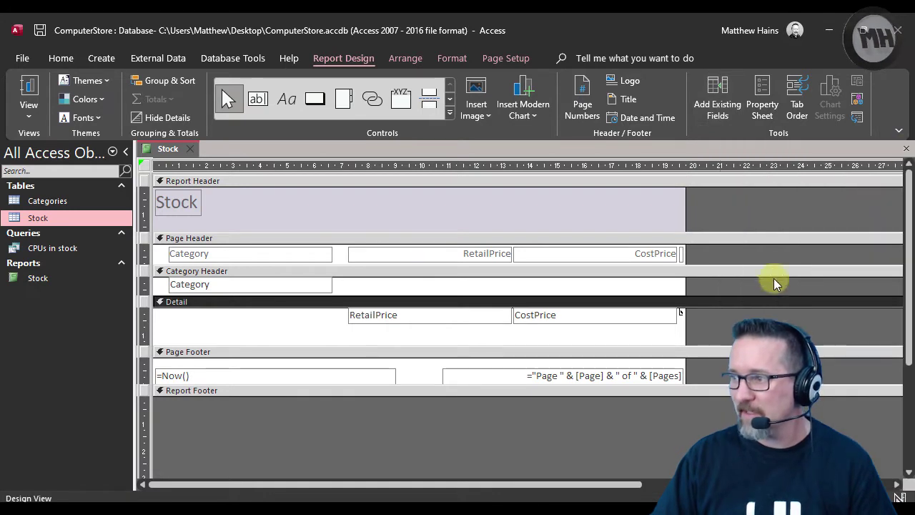
pyautogui.click(719, 107)
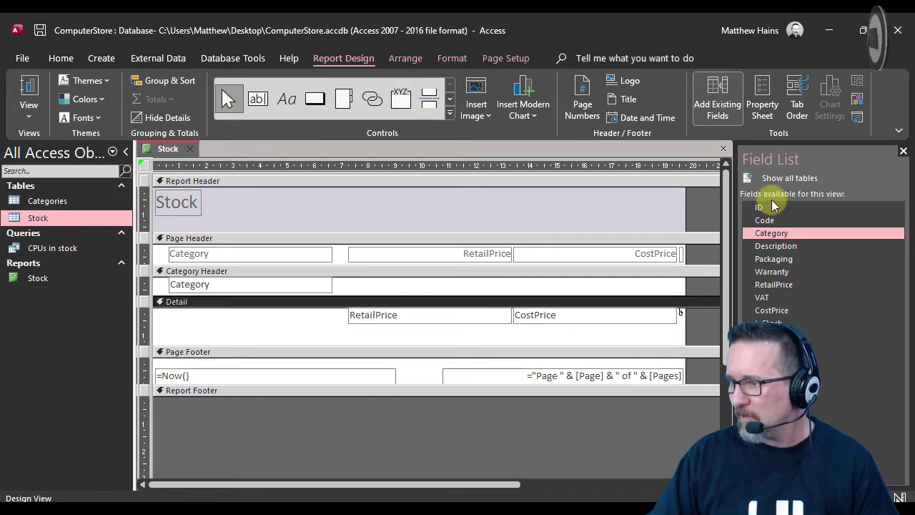
pyautogui.click(761, 246)
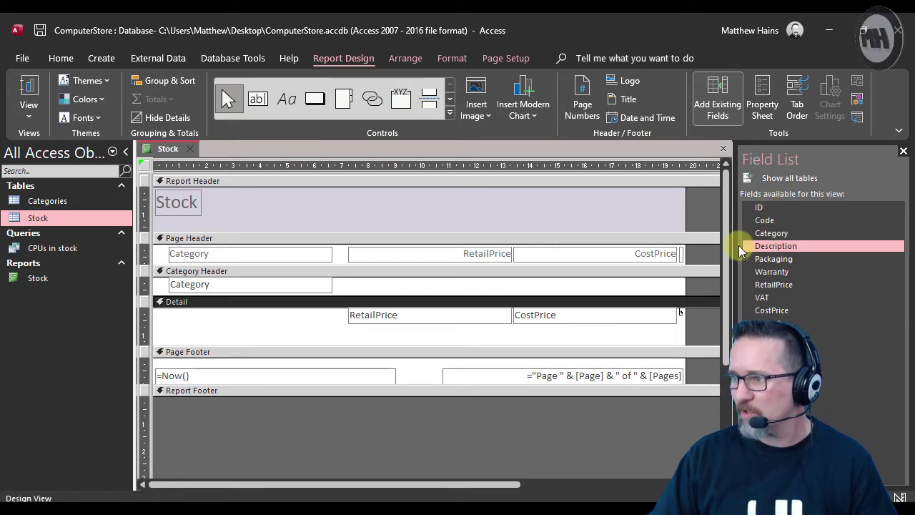
pyautogui.moveTo(776, 251); pyautogui.dragTo(317, 327)
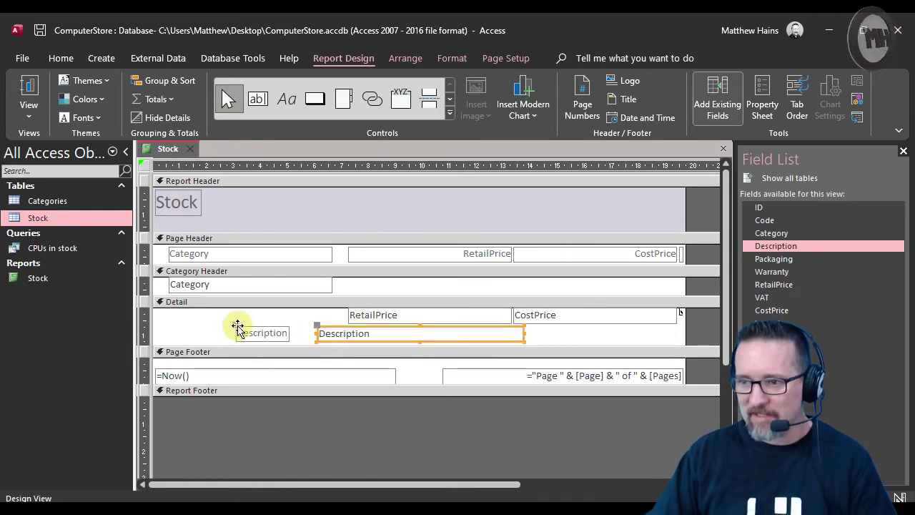
# Delete the Description label and move and resize its text box to the left edge
pyautogui.click(238, 326)
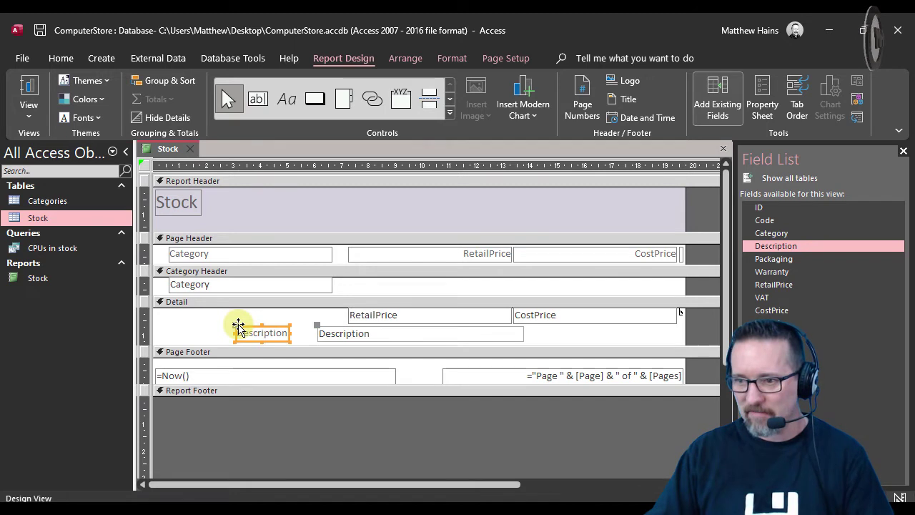
pyautogui.press('Delete')
pyautogui.click(336, 328)
pyautogui.moveTo(342, 327); pyautogui.dragTo(182, 312)
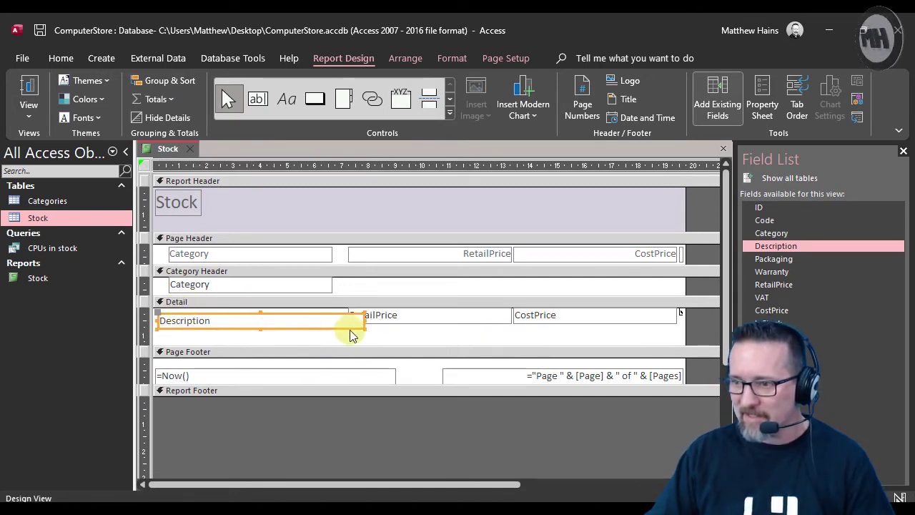
pyautogui.moveTo(365, 324); pyautogui.dragTo(312, 321)
pyautogui.moveTo(153, 313); pyautogui.dragTo(167, 316)
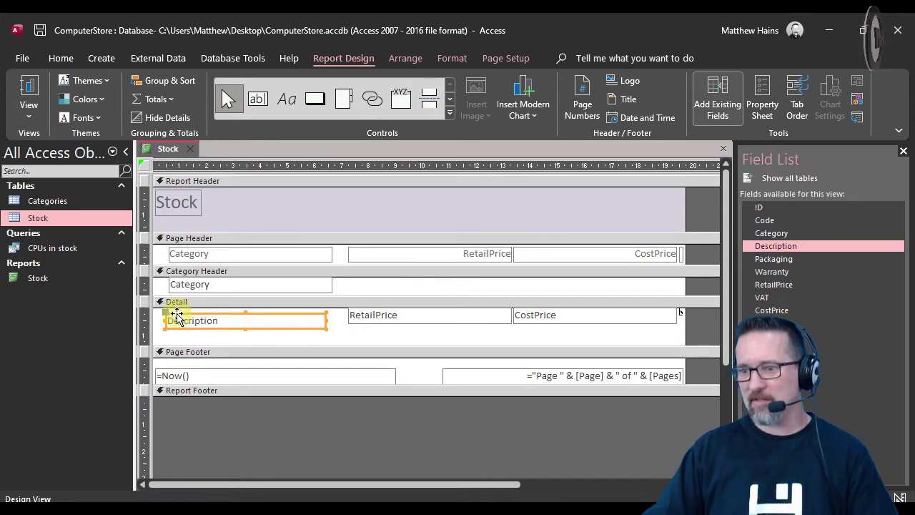
pyautogui.click(28, 95)
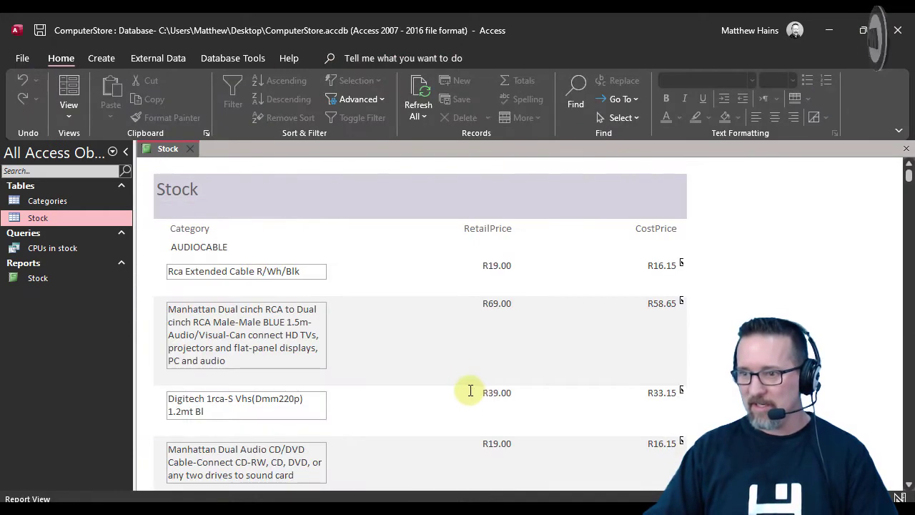
pyautogui.scroll(-5, 453, 404)
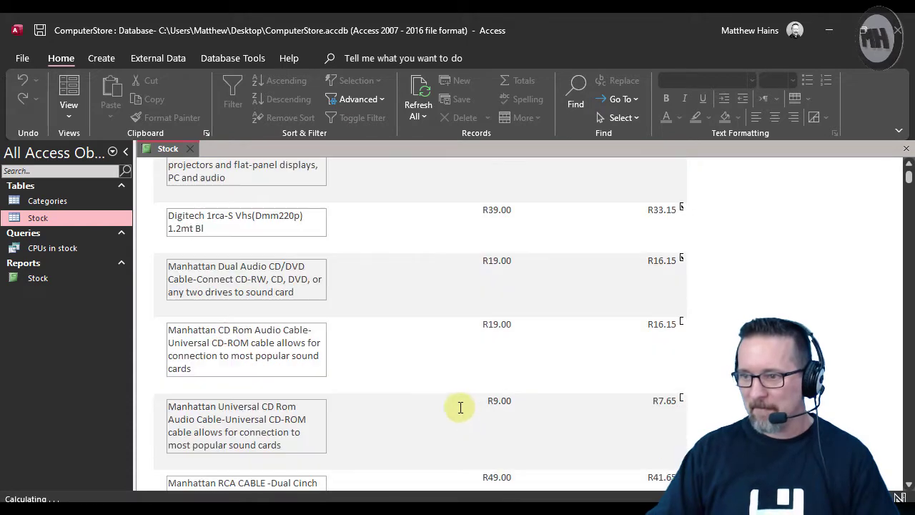
pyautogui.scroll(-2, 468, 407)
pyautogui.scroll(5, 468, 407)
pyautogui.scroll(2, 470, 407)
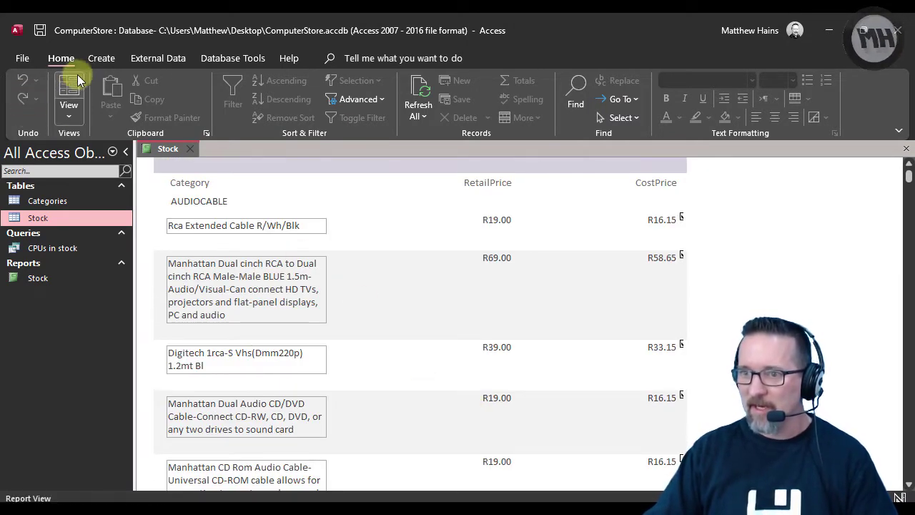
pyautogui.click(68, 107)
pyautogui.click(108, 253)
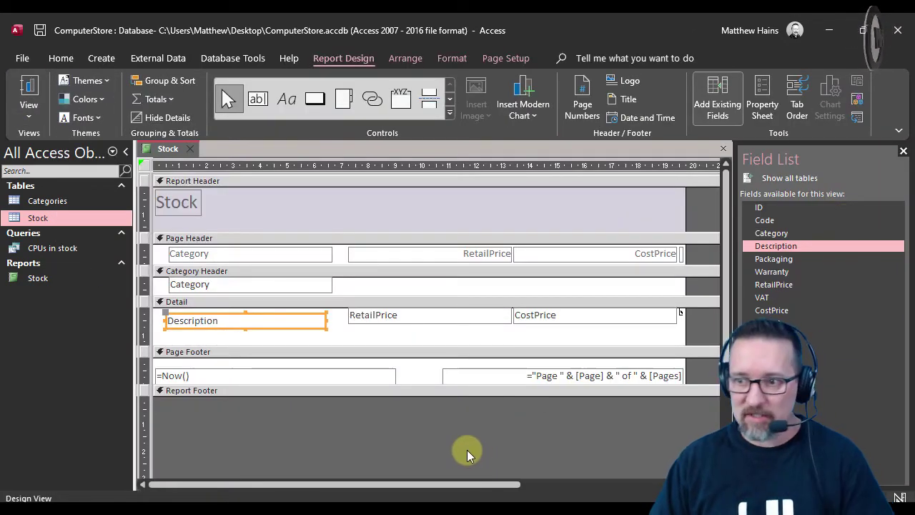
# Set the Category group to 'with a footer section', then close the grouping pane and Field List
pyautogui.click(193, 270)
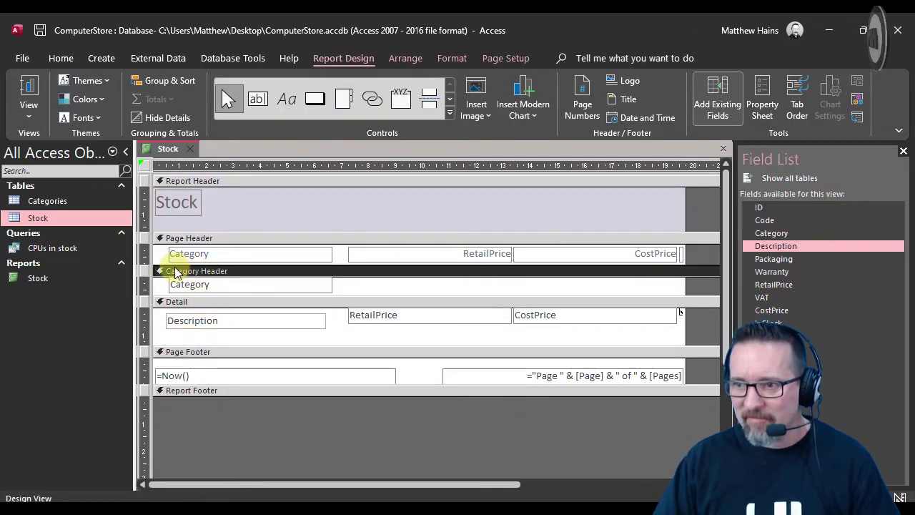
pyautogui.rightClick(224, 272)
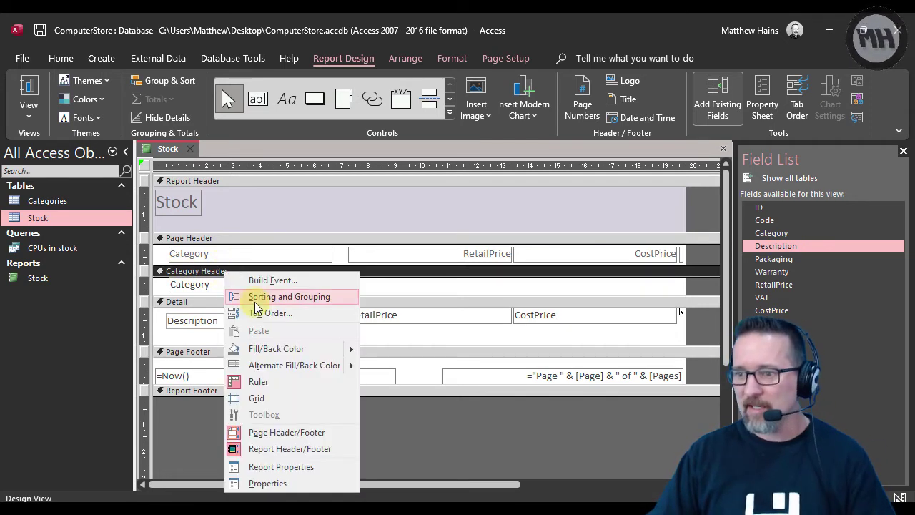
pyautogui.click(271, 297)
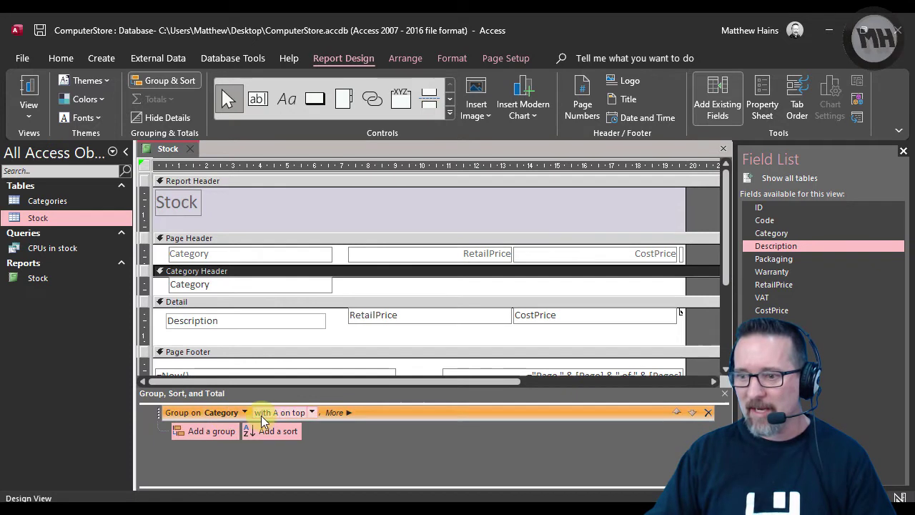
pyautogui.click(334, 413)
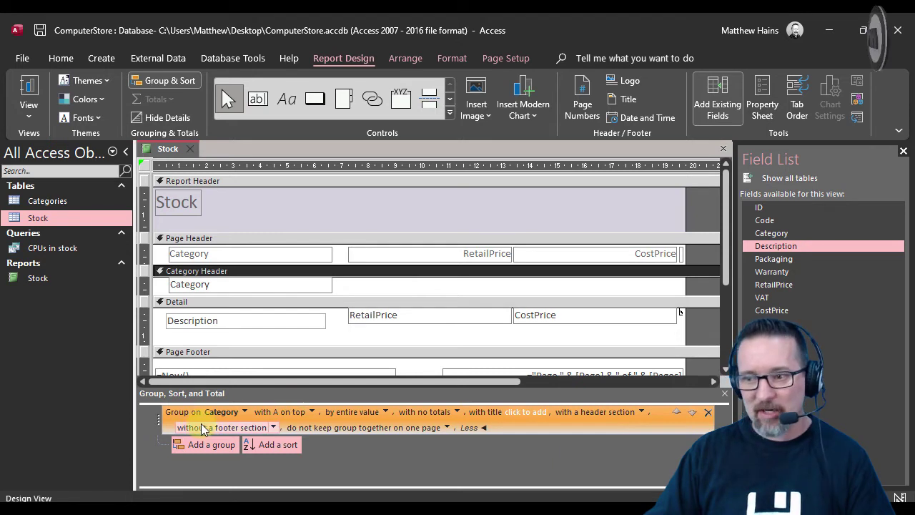
pyautogui.click(272, 428)
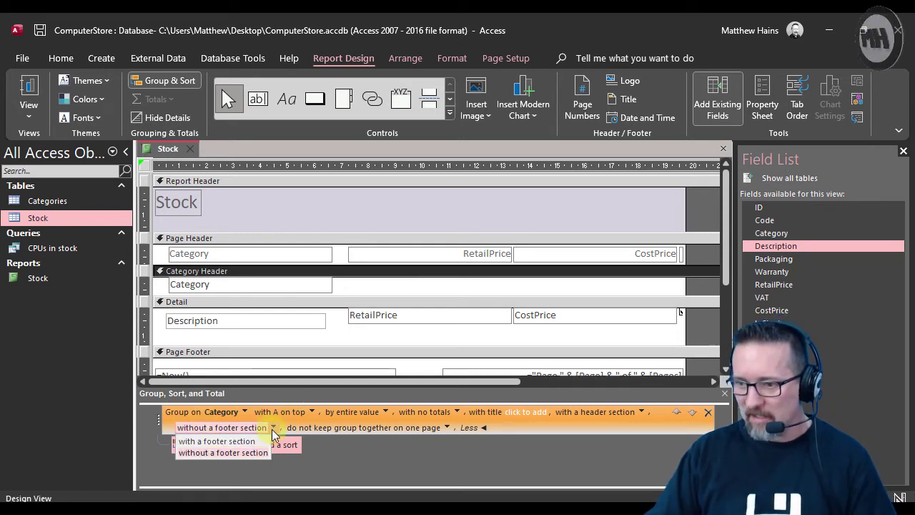
pyautogui.click(252, 442)
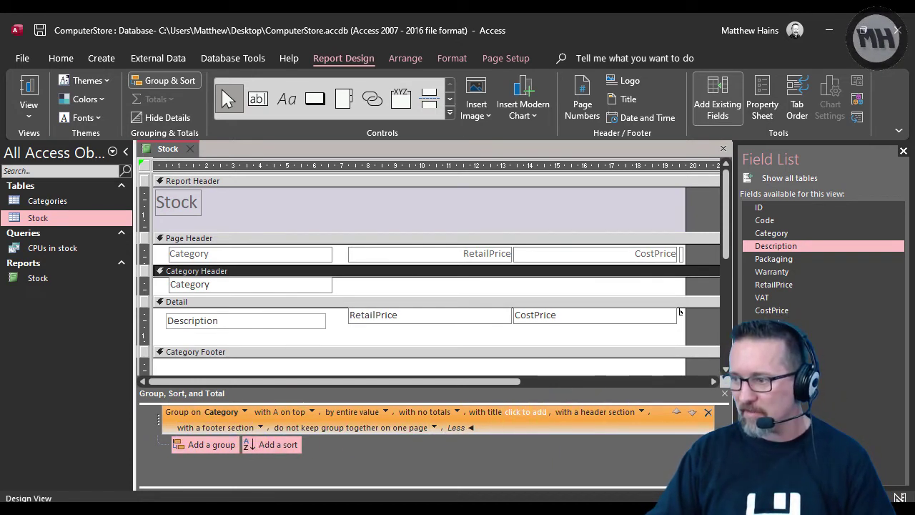
pyautogui.click(724, 394)
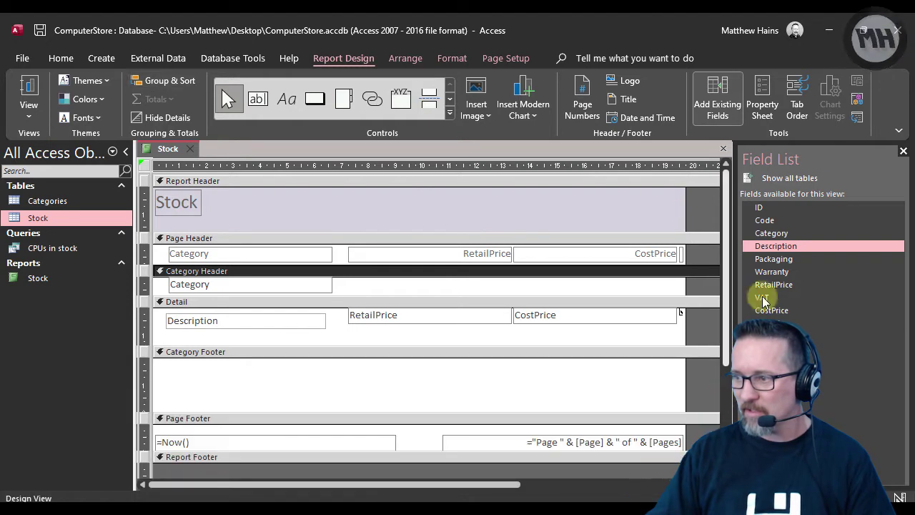
pyautogui.click(903, 154)
# Add a Category Footer text box labelled 'Number of products' for the =count(*) total
pyautogui.click(205, 388)
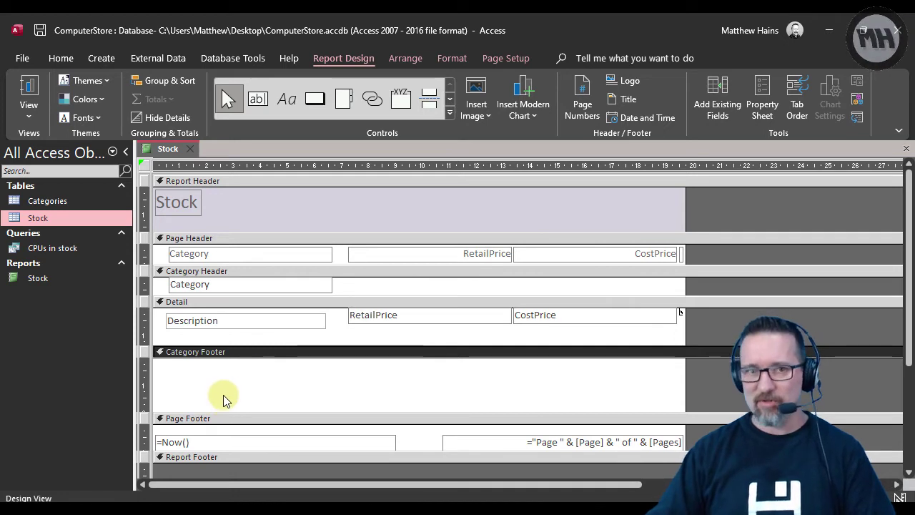
pyautogui.click(260, 99)
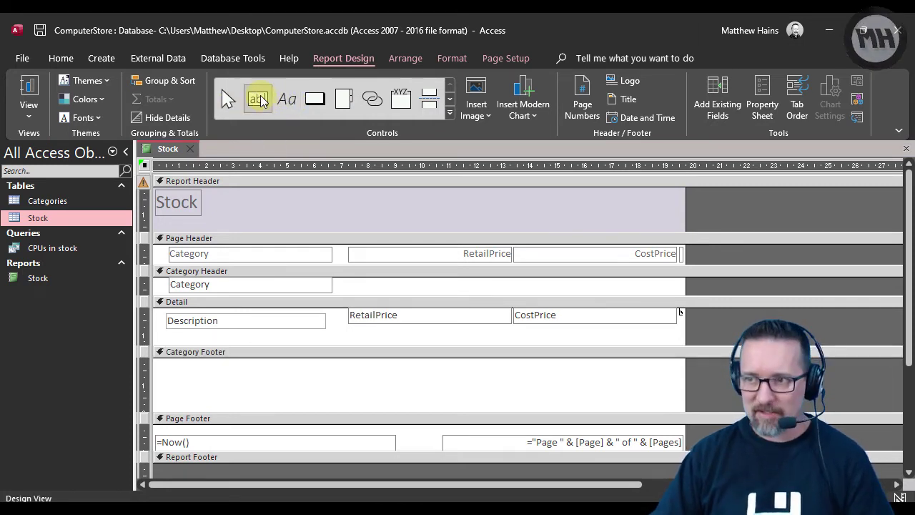
pyautogui.click(254, 373)
pyautogui.doubleClick(191, 384)
pyautogui.doubleClick(191, 382)
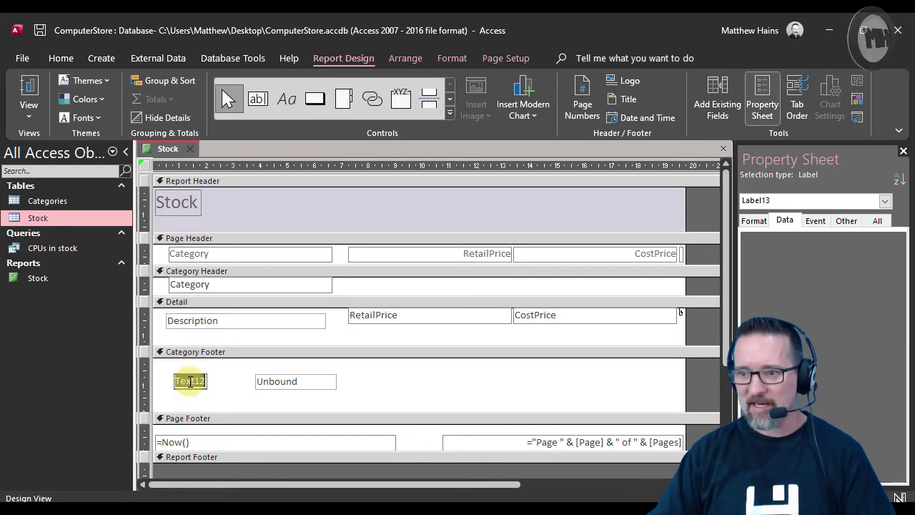
pyautogui.write('Number of')
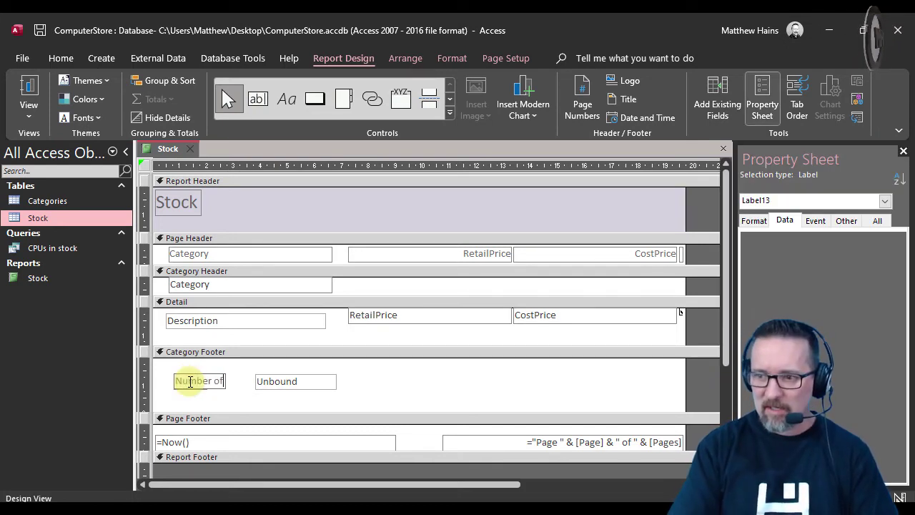
pyautogui.write(' products')
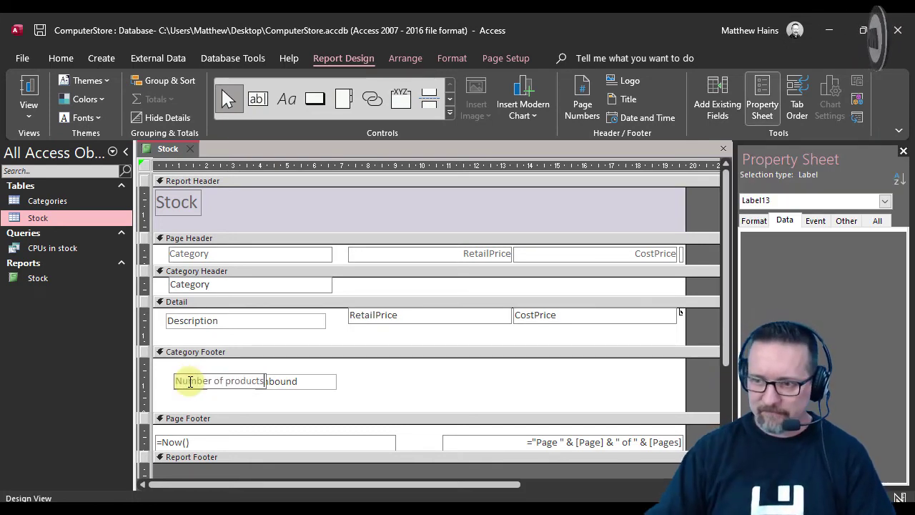
pyautogui.click(306, 381)
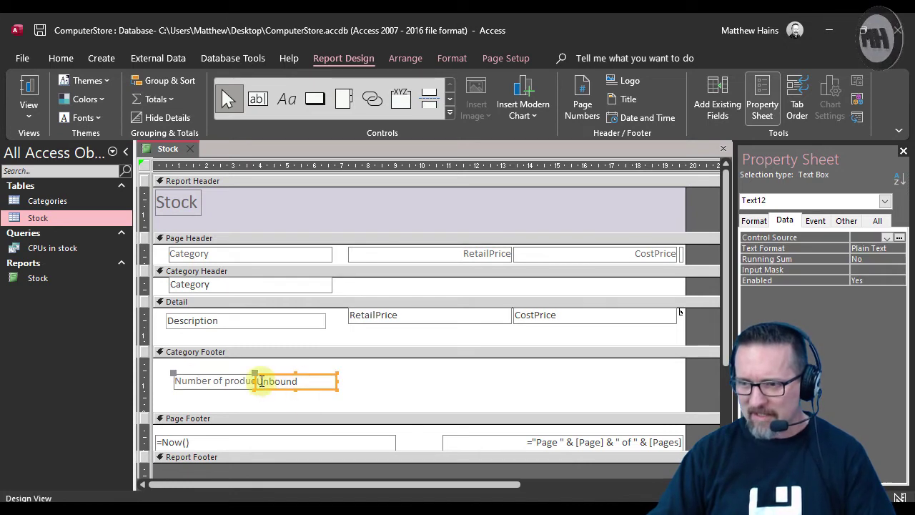
pyautogui.moveTo(253, 372); pyautogui.dragTo(273, 372)
pyautogui.click(304, 382)
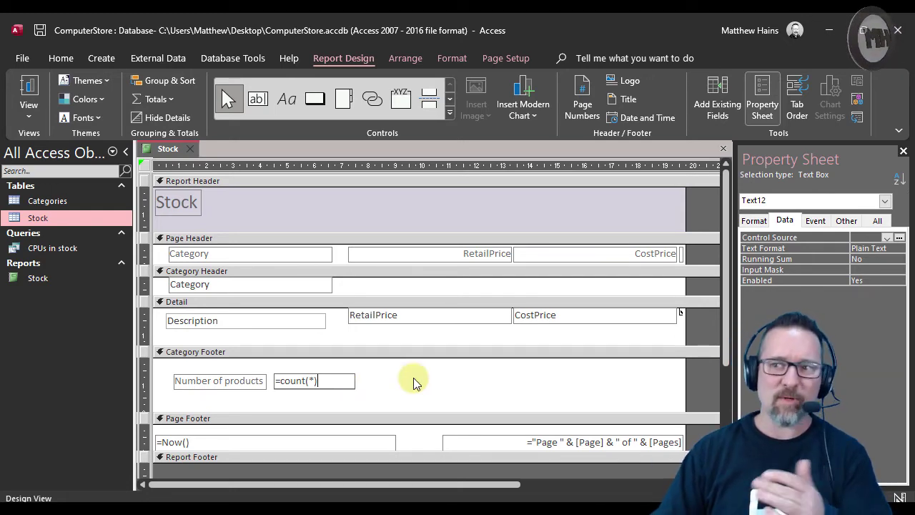
# Check each category's product count (8, 17) in Report View, then switch to Layout View
pyautogui.click(29, 90)
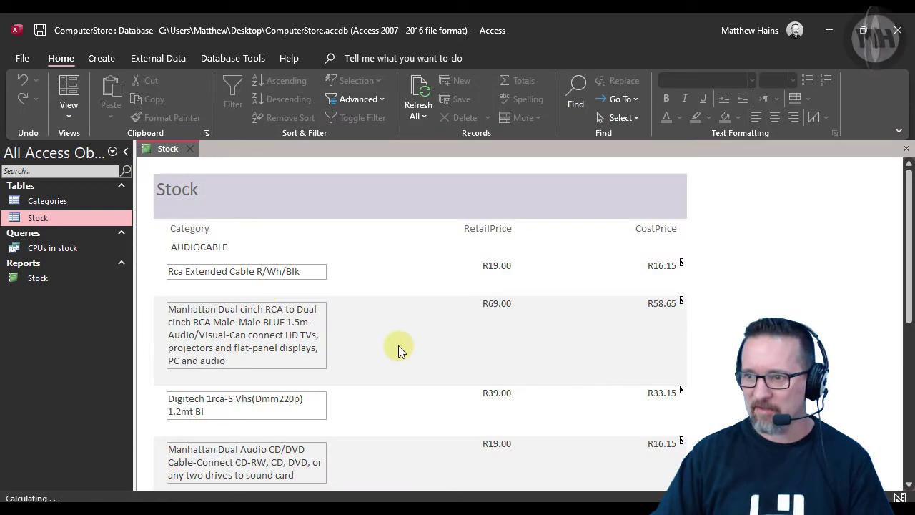
pyautogui.scroll(-5, 561, 354)
pyautogui.scroll(-5, 561, 354)
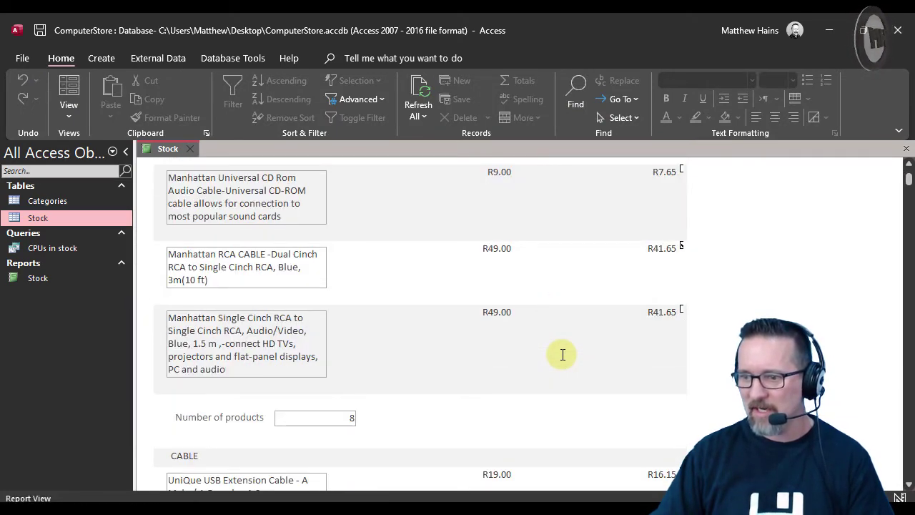
pyautogui.scroll(-1, 562, 353)
pyautogui.click(345, 372)
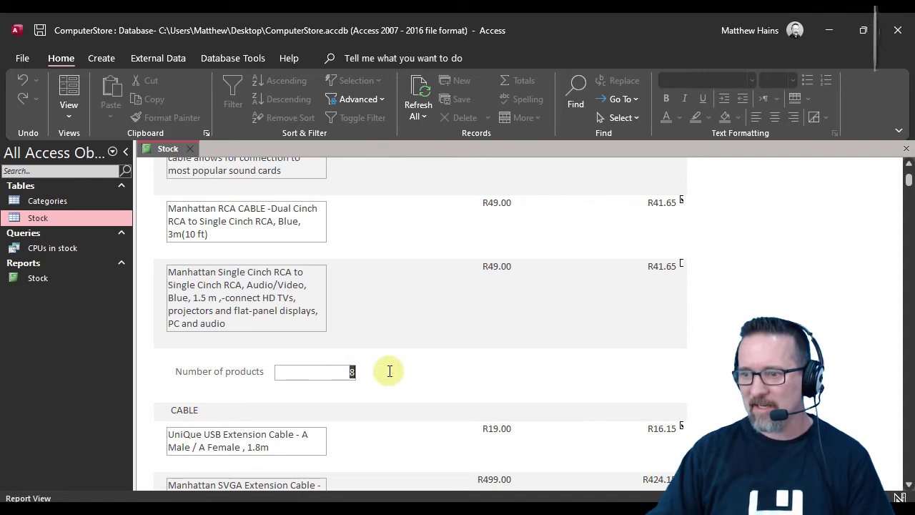
pyautogui.click(458, 388)
pyautogui.scroll(-4, 433, 415)
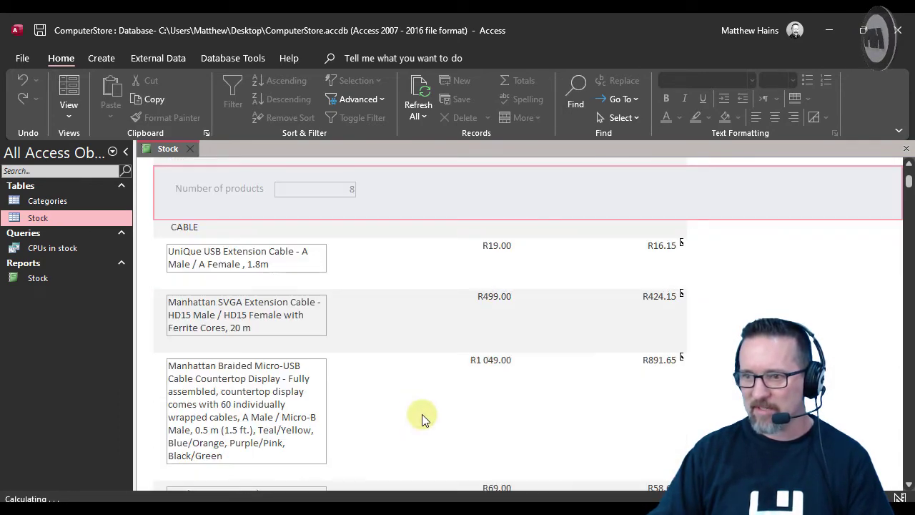
pyautogui.scroll(-7, 421, 414)
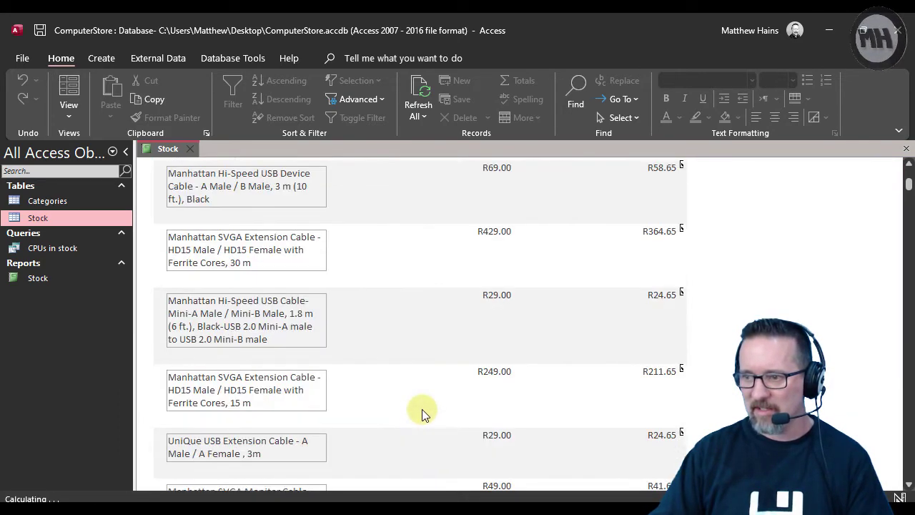
pyautogui.scroll(-10, 422, 409)
pyautogui.scroll(-5, 421, 404)
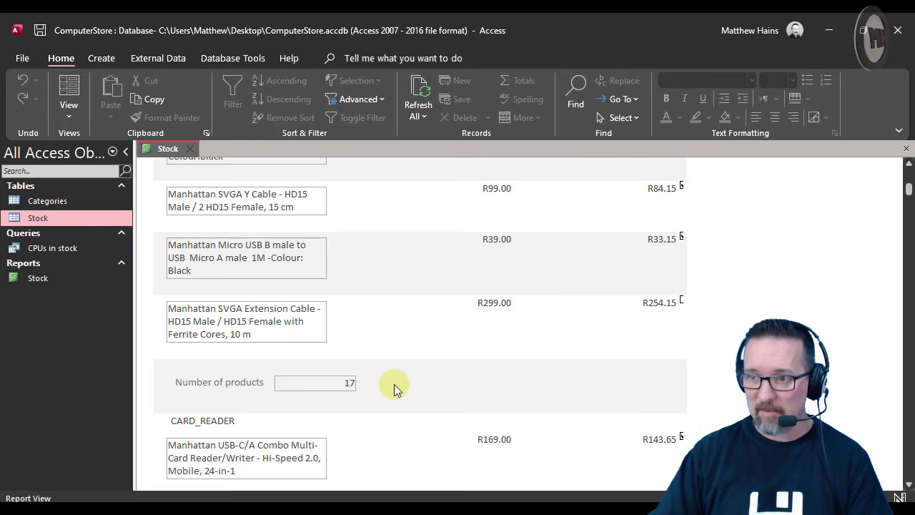
pyautogui.click(70, 89)
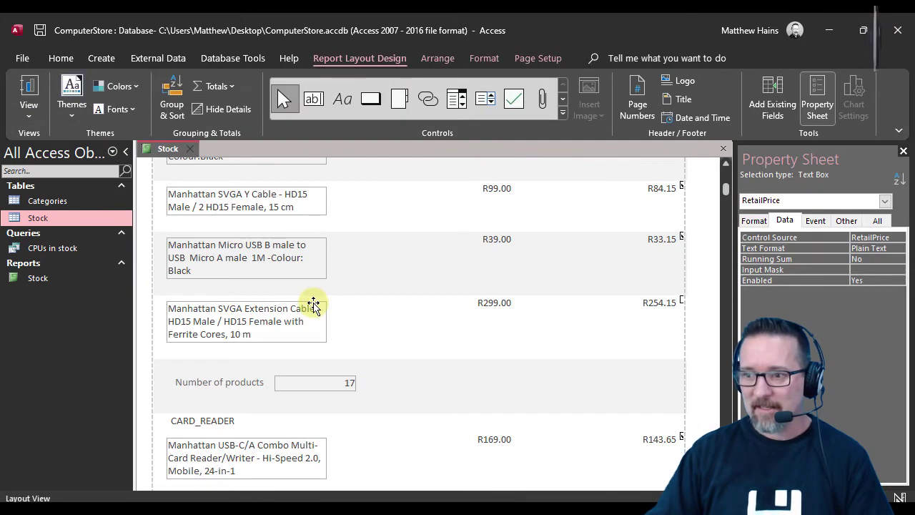
# Return the report to Design View with the Category Footer selected and Report Design controls shown
pyautogui.click(27, 119)
pyautogui.click(63, 247)
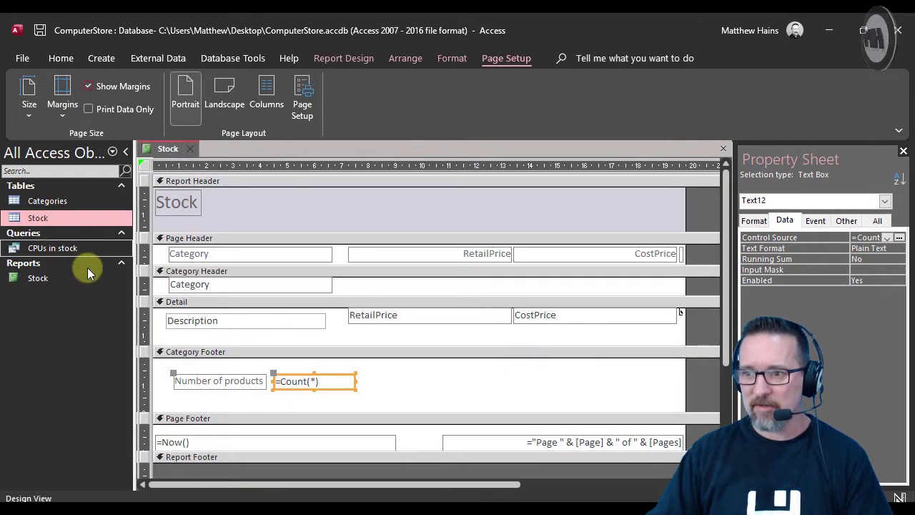
pyautogui.click(450, 382)
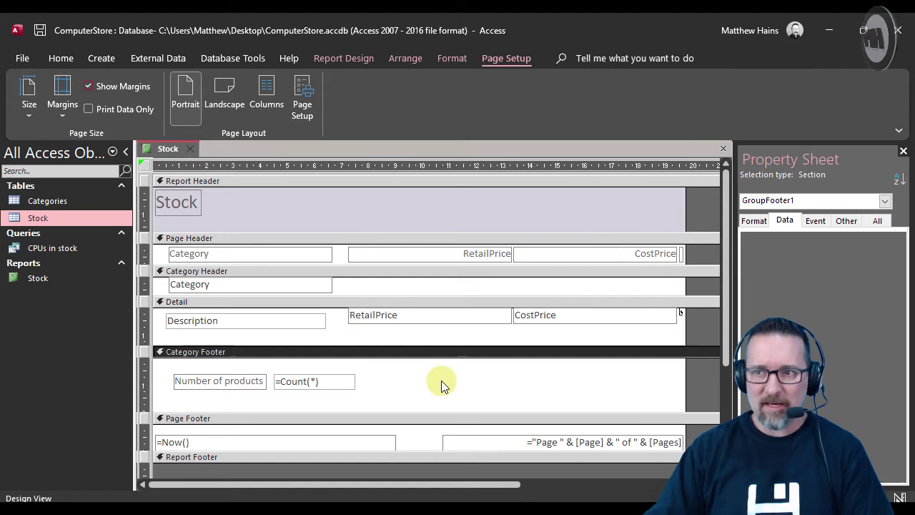
pyautogui.click(60, 60)
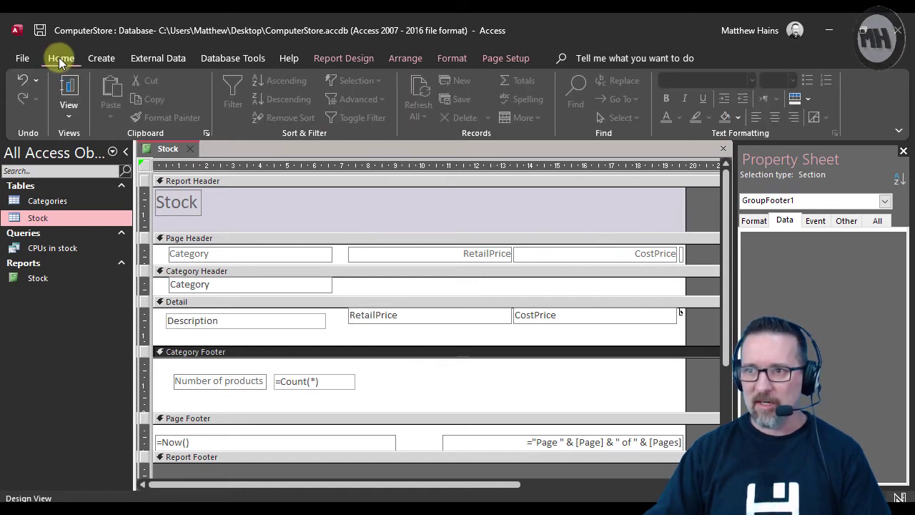
pyautogui.click(361, 58)
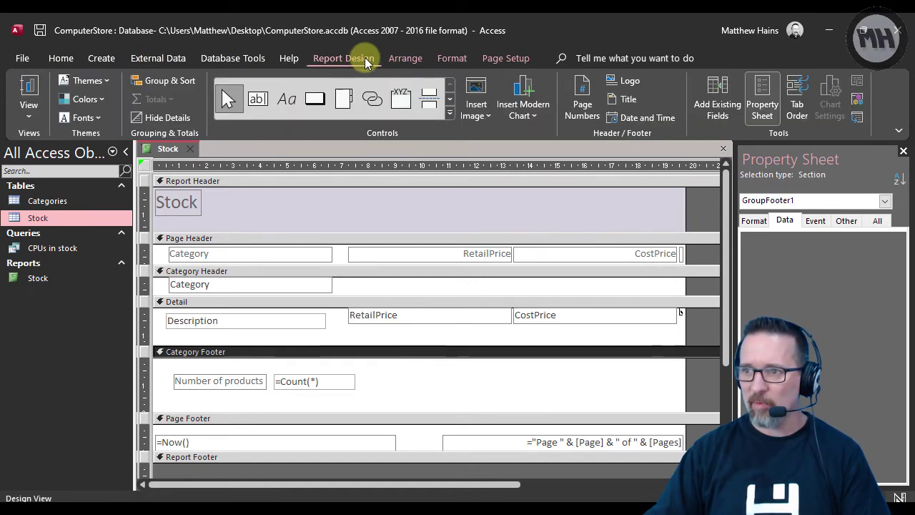
# Add an 'Average Cost Price' text box holding =Avg([CostPrice]) beside the product count
pyautogui.click(268, 100)
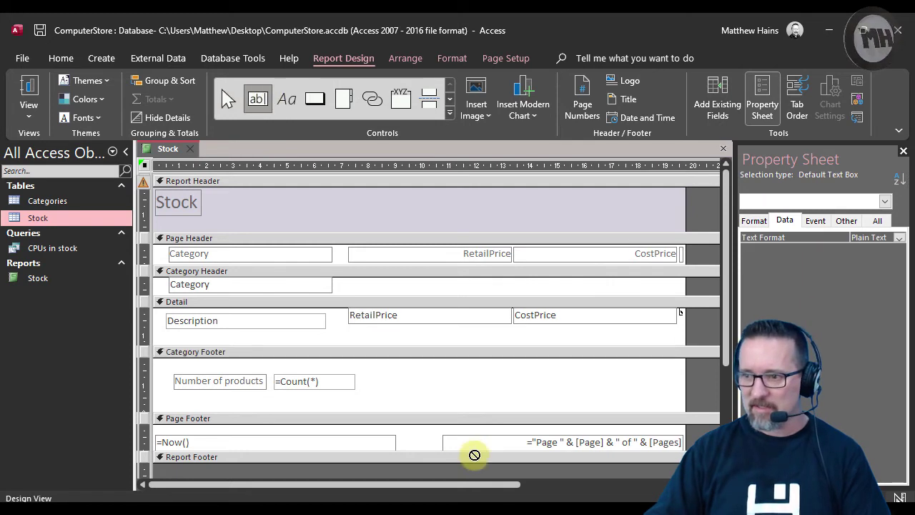
pyautogui.click(408, 372)
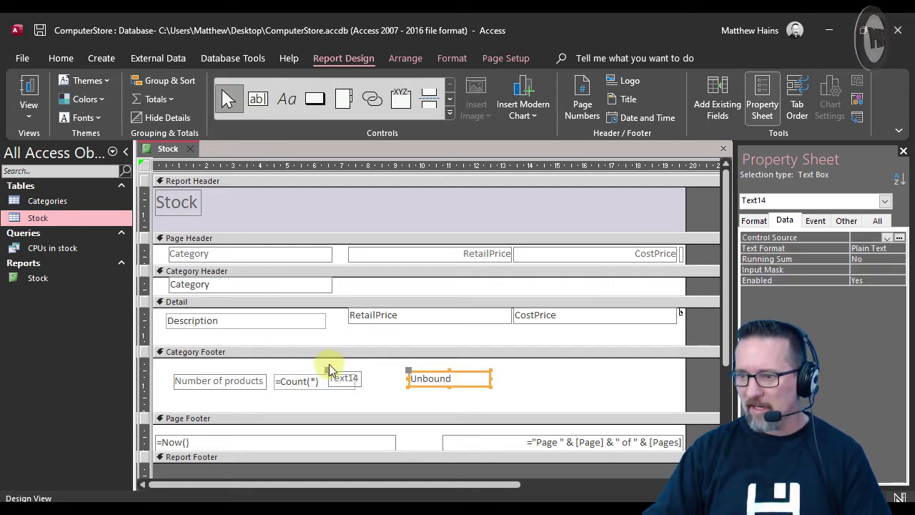
pyautogui.moveTo(419, 384); pyautogui.dragTo(460, 390)
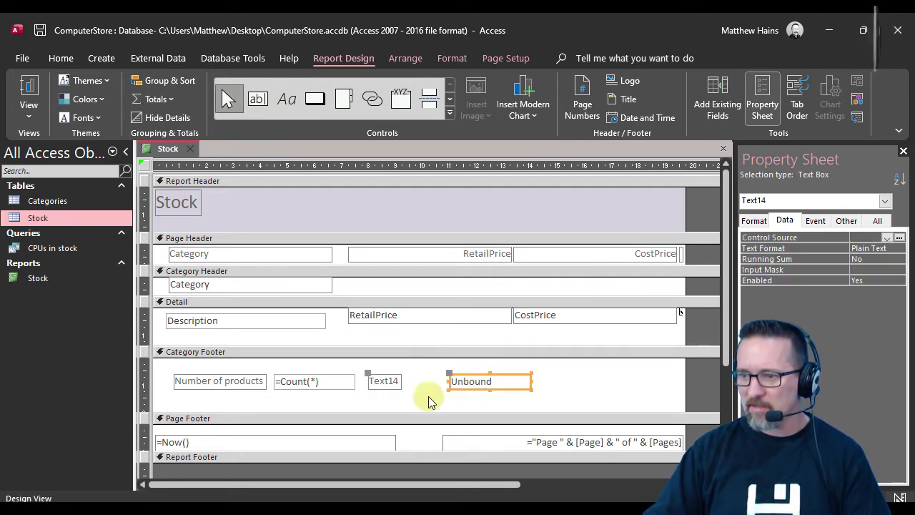
pyautogui.click(383, 380)
pyautogui.click(386, 383)
pyautogui.write('Average')
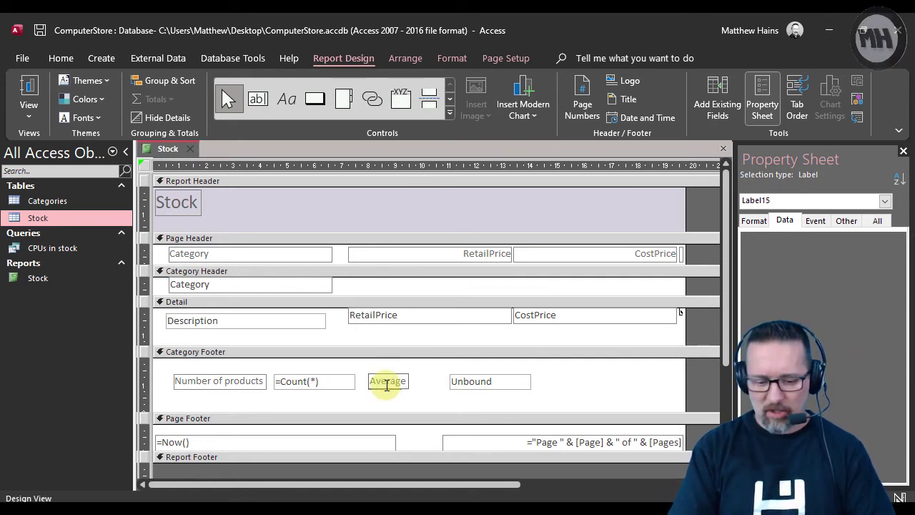
pyautogui.write(' Cost Price')
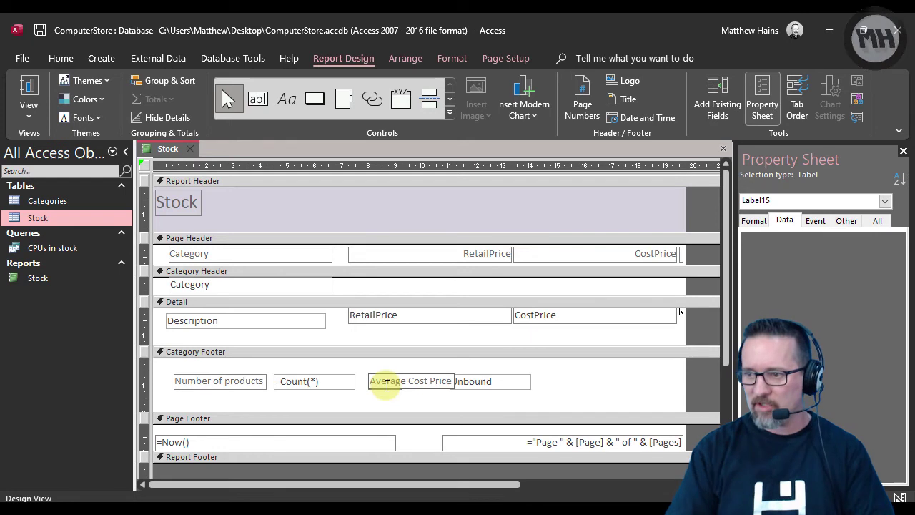
pyautogui.click(491, 381)
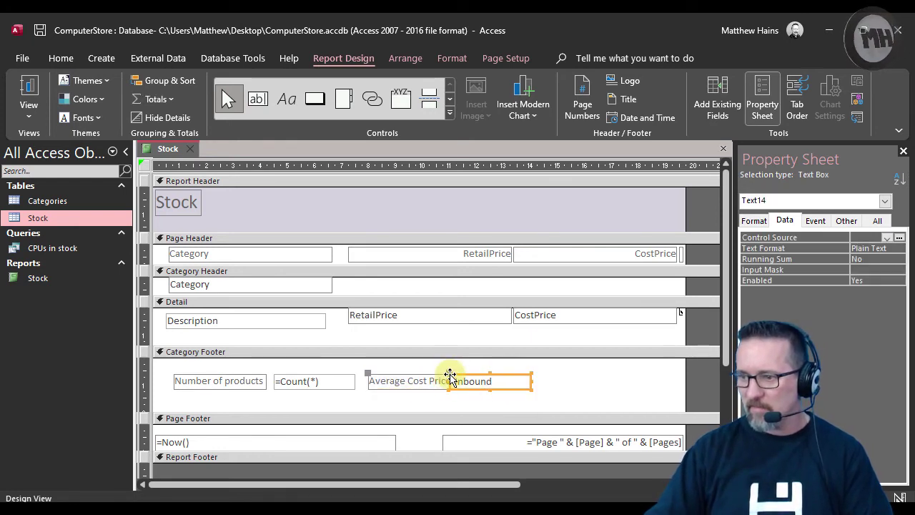
pyautogui.moveTo(450, 372); pyautogui.dragTo(463, 375)
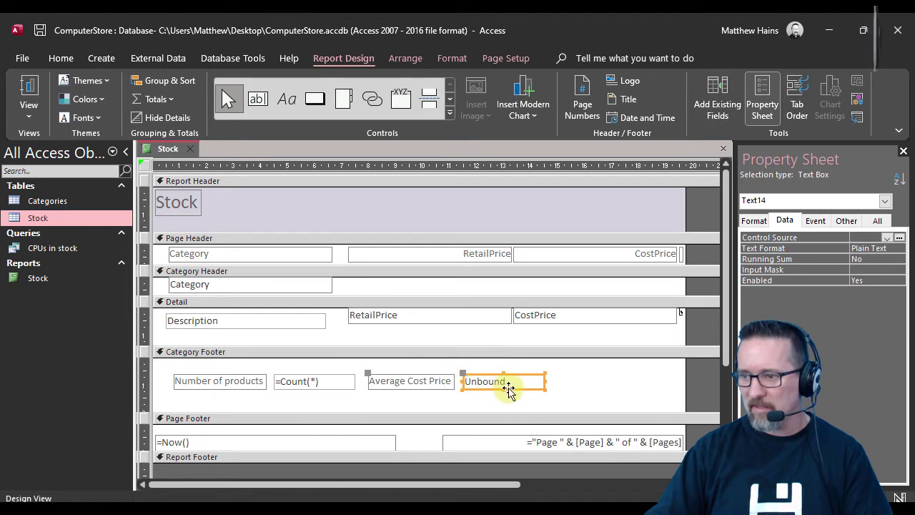
pyautogui.click(495, 384)
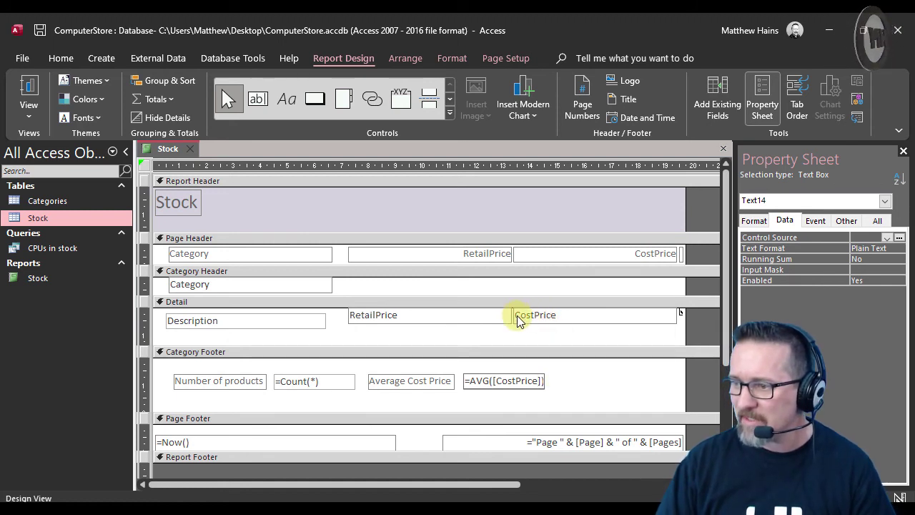
pyautogui.click(565, 380)
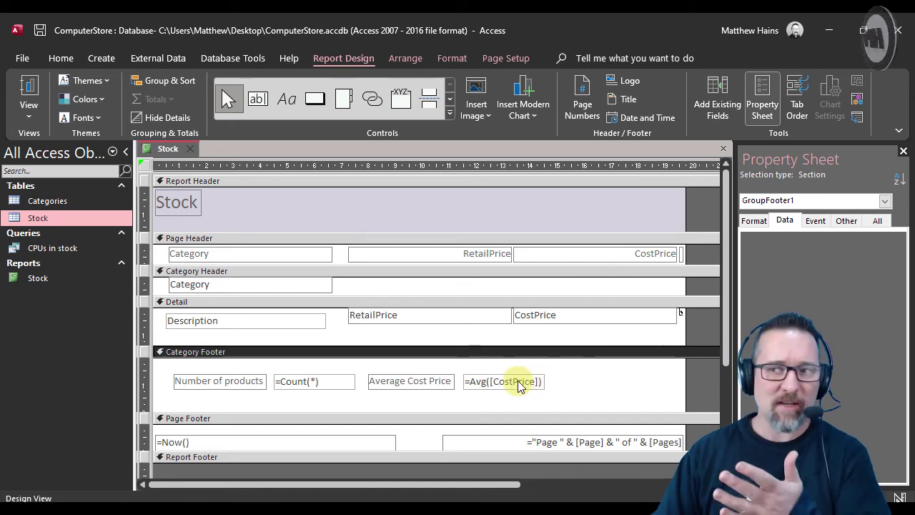
# Preview the report to confirm AUDIOCABLE shows 8 products averaging 28.9 cost price
pyautogui.click(28, 89)
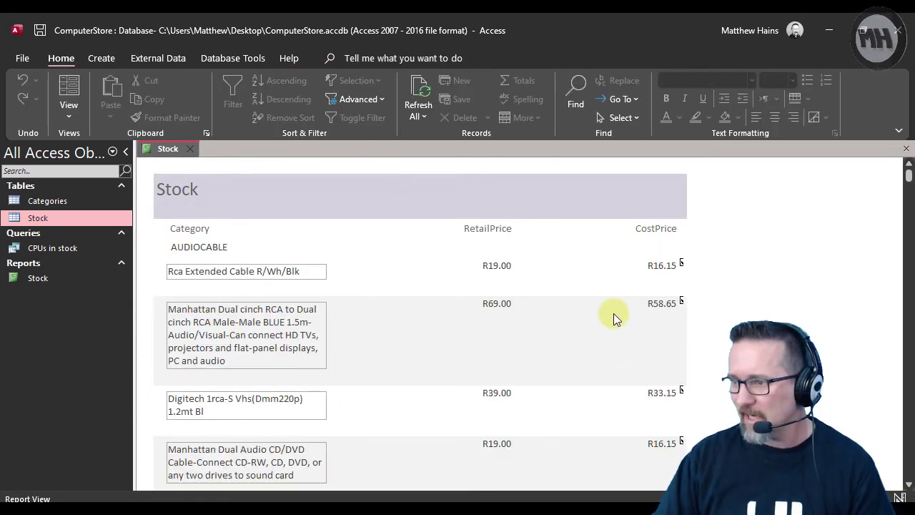
pyautogui.scroll(-3, 562, 268)
pyautogui.scroll(-7, 562, 271)
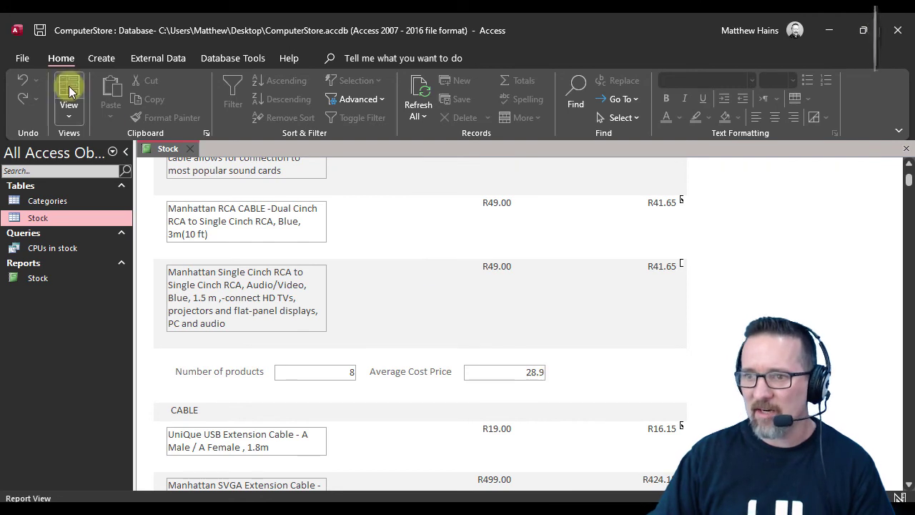
pyautogui.click(78, 122)
# Back in Design View, apply Currency format to the =Avg([CostPrice]) box
pyautogui.click(99, 243)
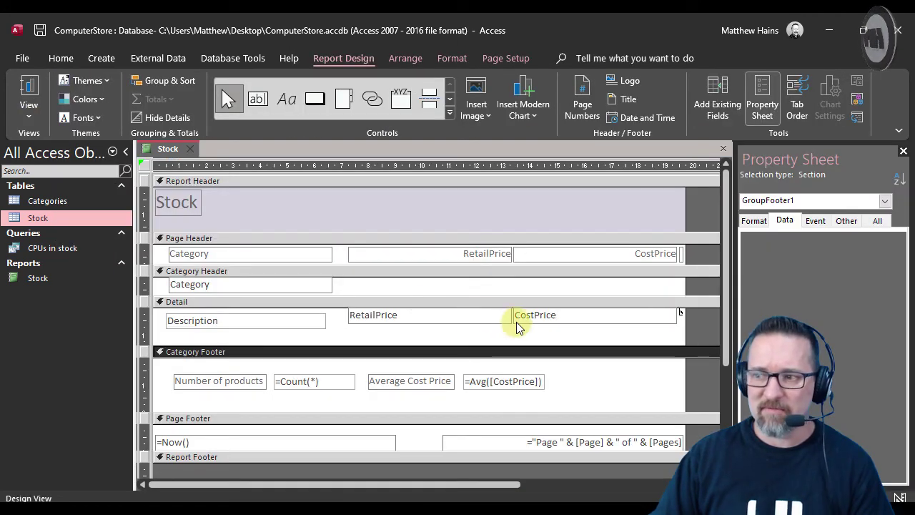
pyautogui.click(511, 381)
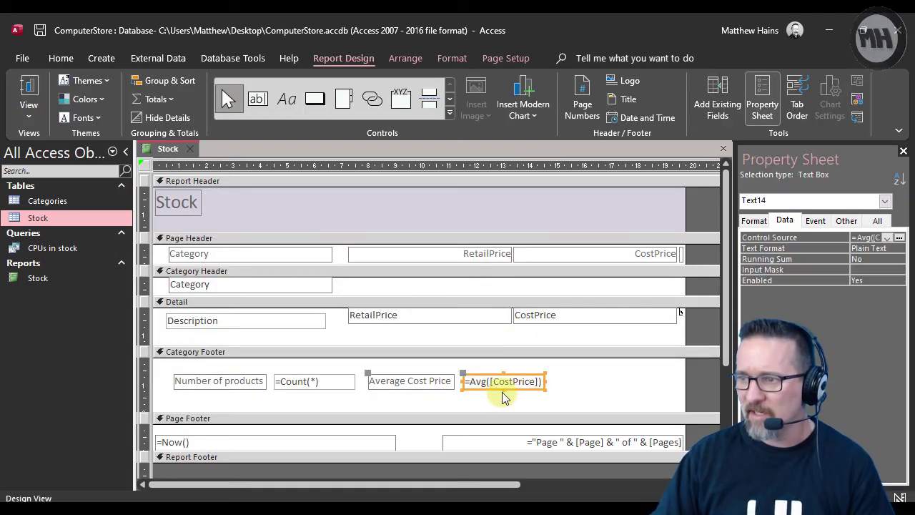
pyautogui.click(448, 61)
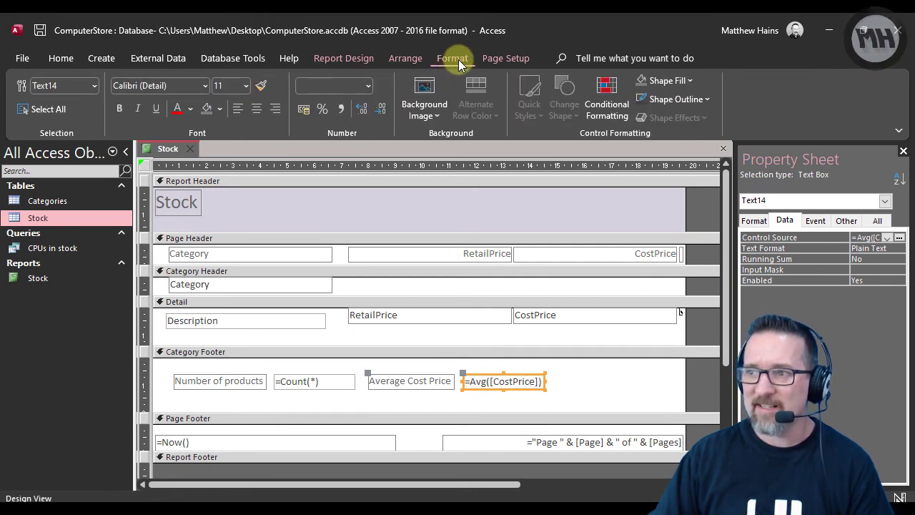
pyautogui.click(304, 109)
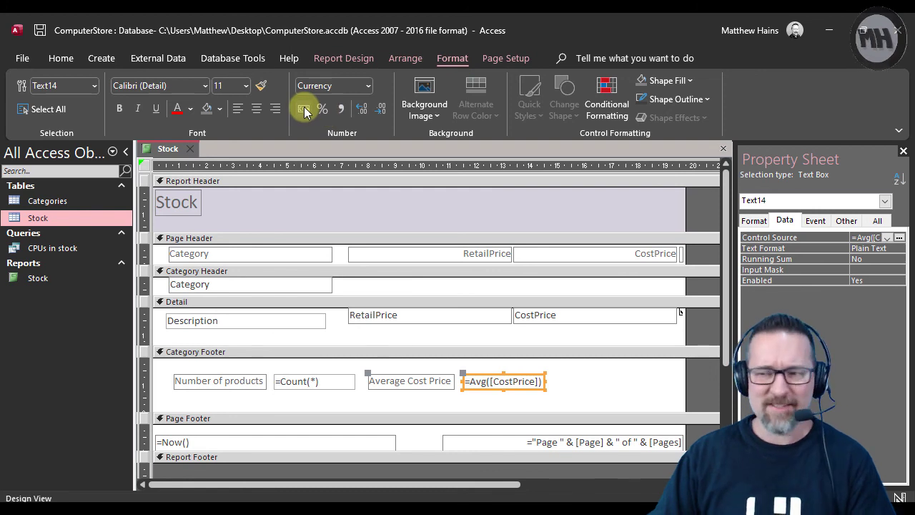
pyautogui.click(593, 380)
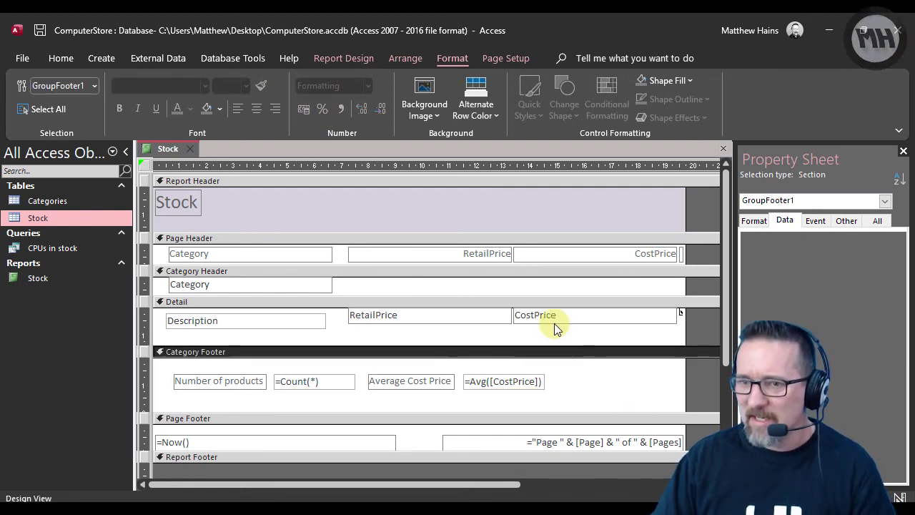